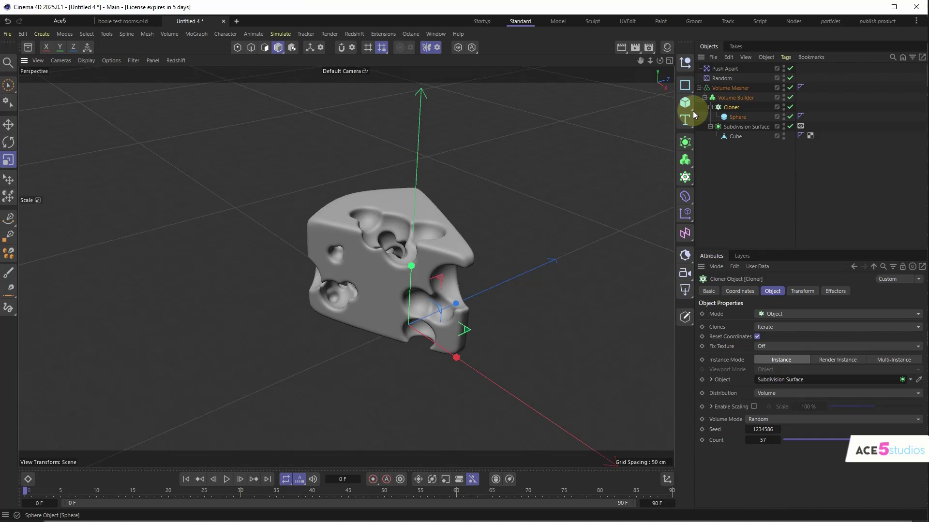
pyautogui.keyDown('alt'); pyautogui.moveTo(368, 285); pyautogui.dragTo(547, 232); pyautogui.keyUp('alt')
pyautogui.click(735, 97)
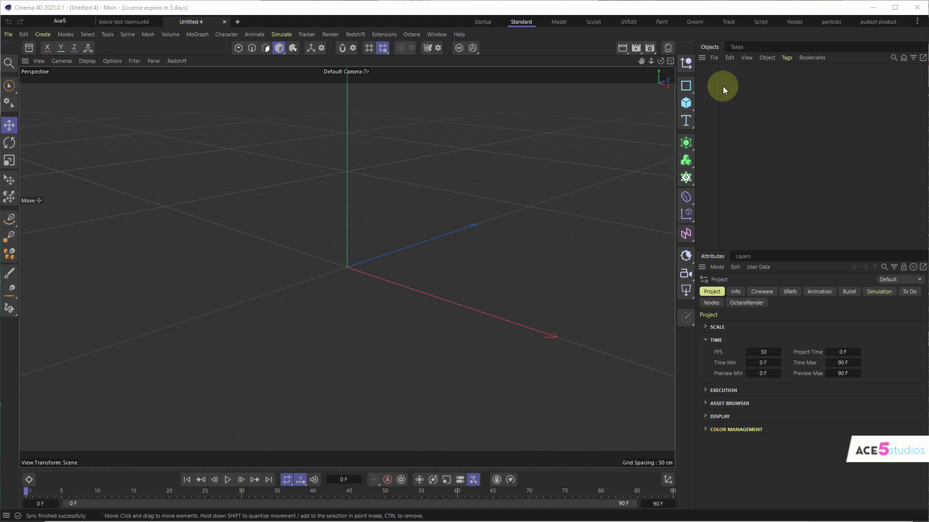
# Add a cube to the empty scene and convert it to an editable polygon object for edge editing
pyautogui.click(686, 103)
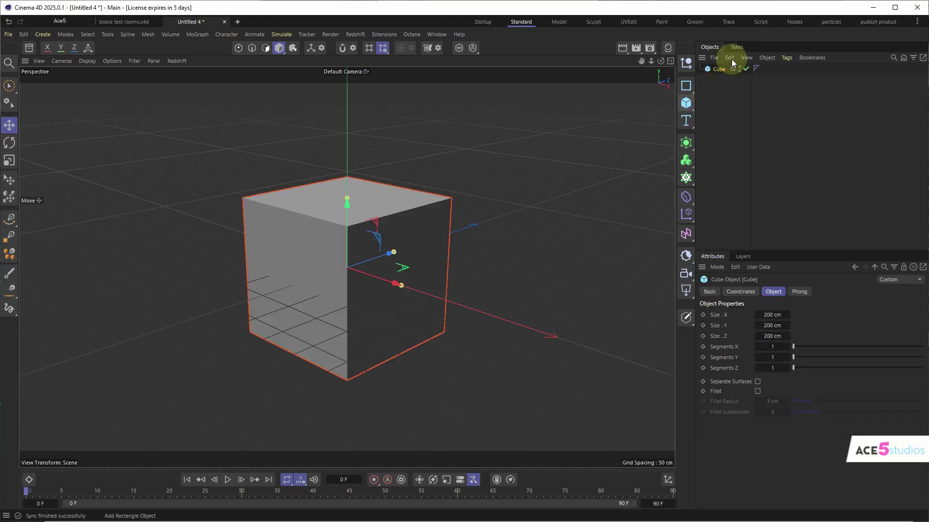
pyautogui.press('c')
pyautogui.press('Return')
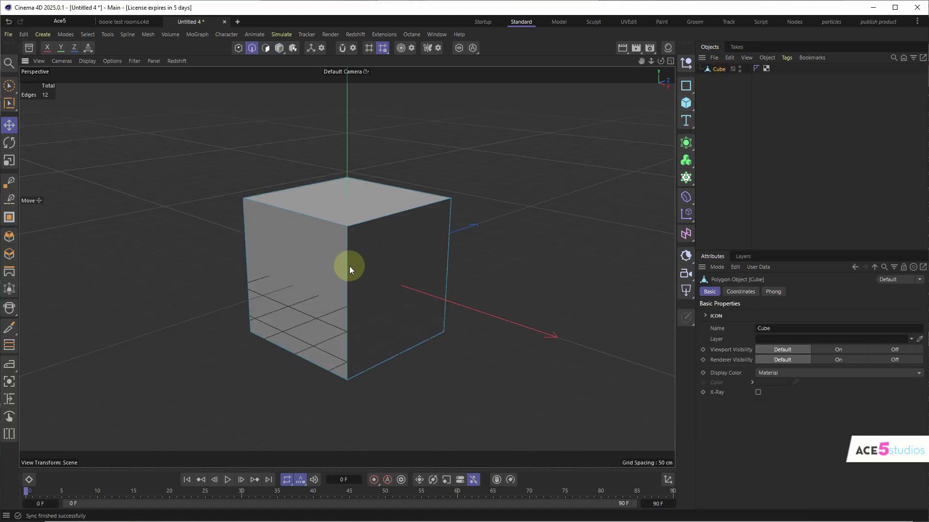
# Scale the two vertical edges of one cube face toward each other to taper the cube into a blunt-tipped wedge
pyautogui.click(348, 293)
pyautogui.keyDown('shift'); pyautogui.click(448, 250); pyautogui.keyUp('shift')
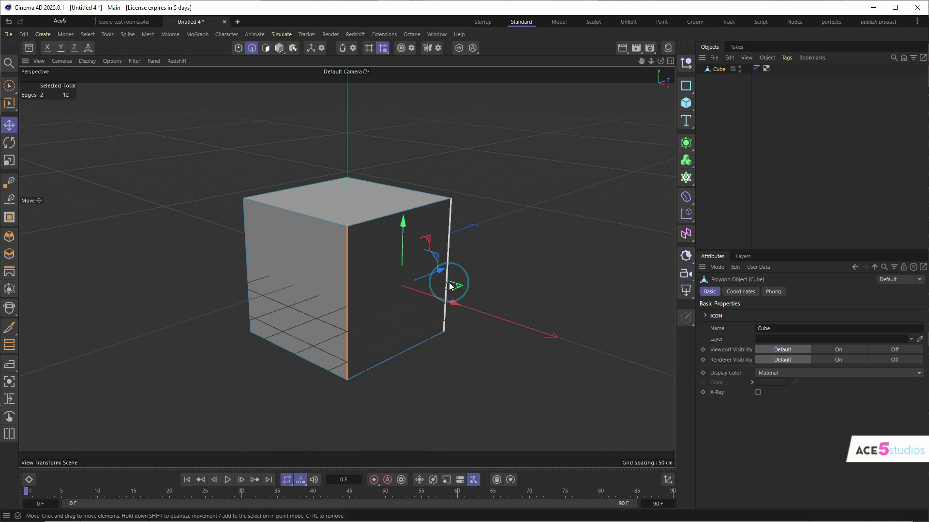
pyautogui.press('t')
pyautogui.moveTo(444, 272); pyautogui.dragTo(404, 281)
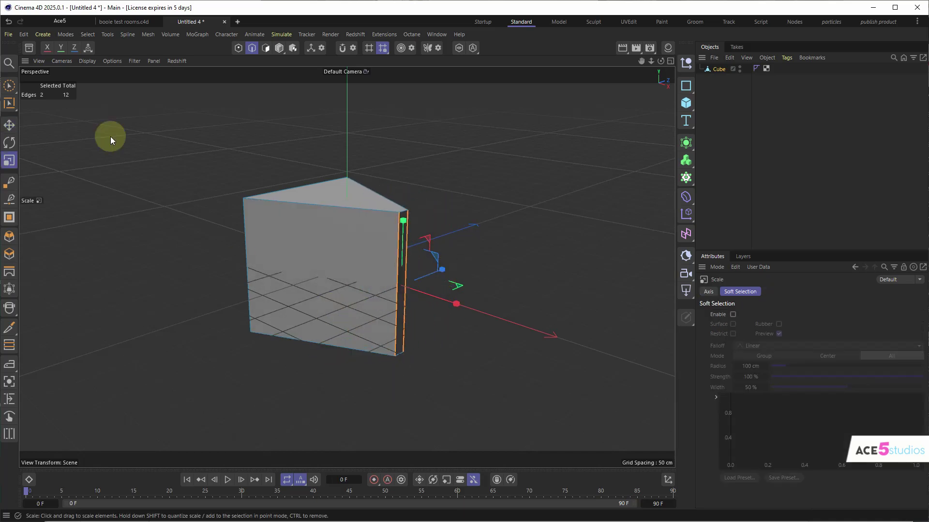
pyautogui.press('Return')
pyautogui.moveTo(347, 201); pyautogui.dragTo(420, 240)
pyautogui.press('e')
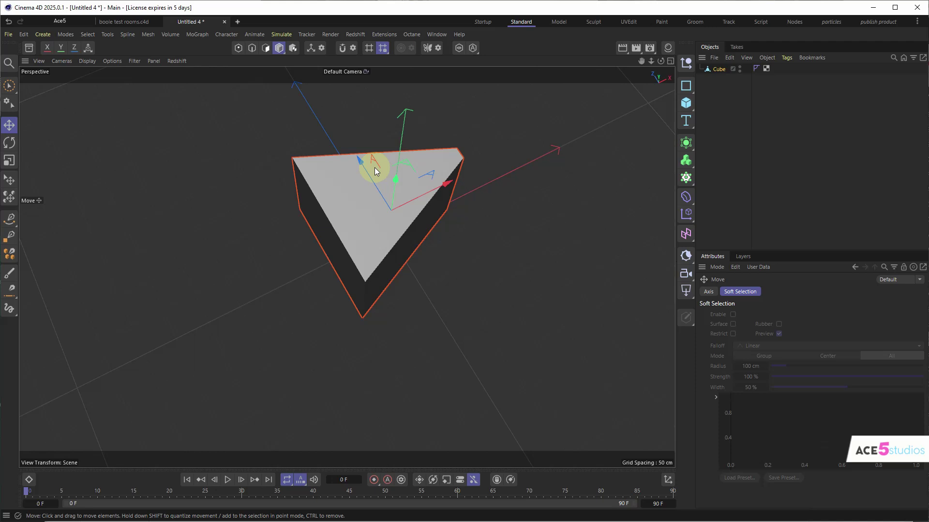
# Cut a loop down the middle of the wedge and move its wide-end vertical edge outward about 47 cm
pyautogui.press('k')
pyautogui.press('l')
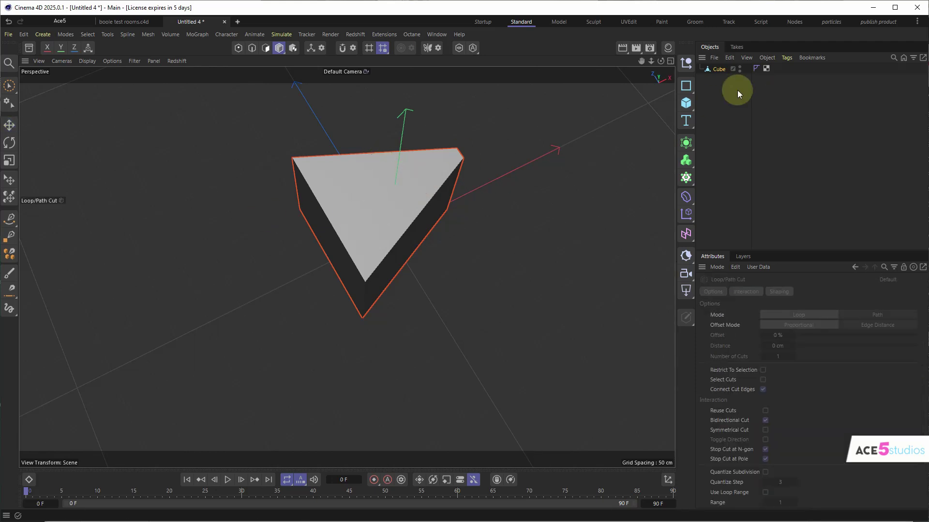
pyautogui.press('Return')
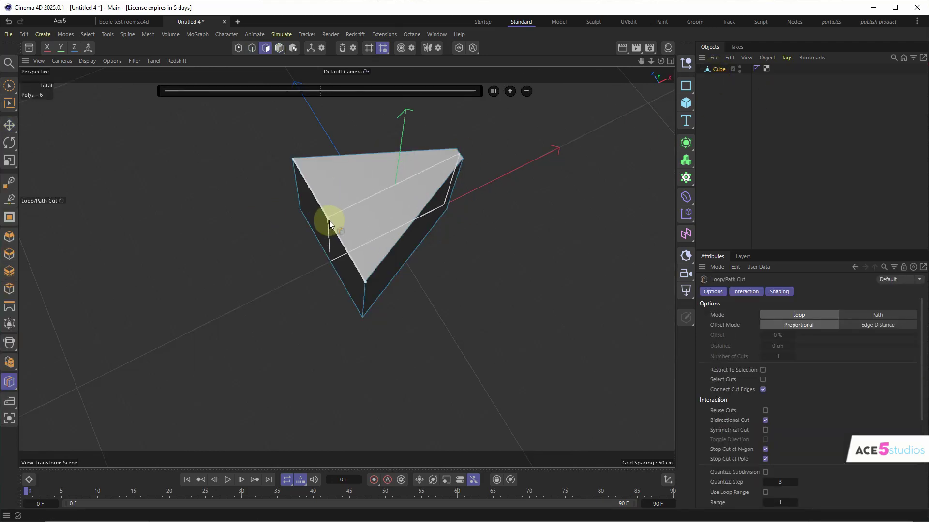
pyautogui.click(316, 240)
pyautogui.press('e')
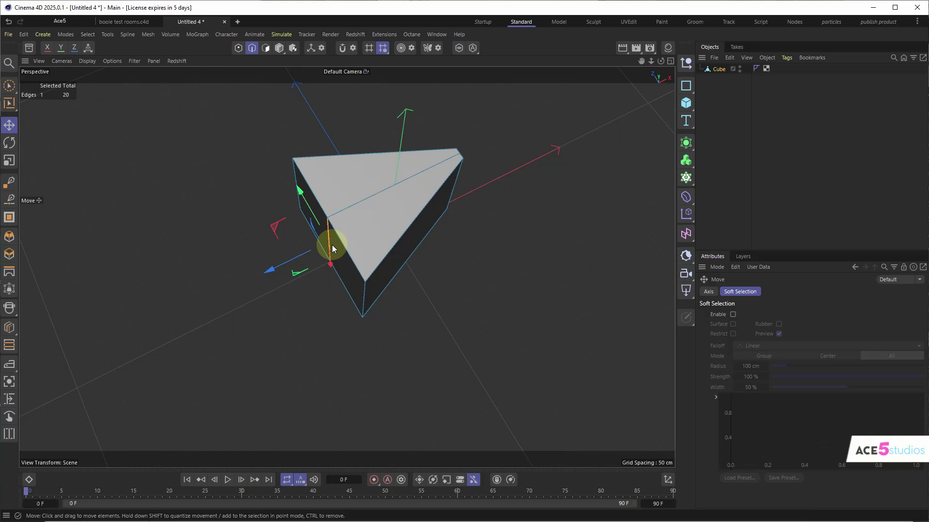
pyautogui.moveTo(332, 245); pyautogui.dragTo(264, 271)
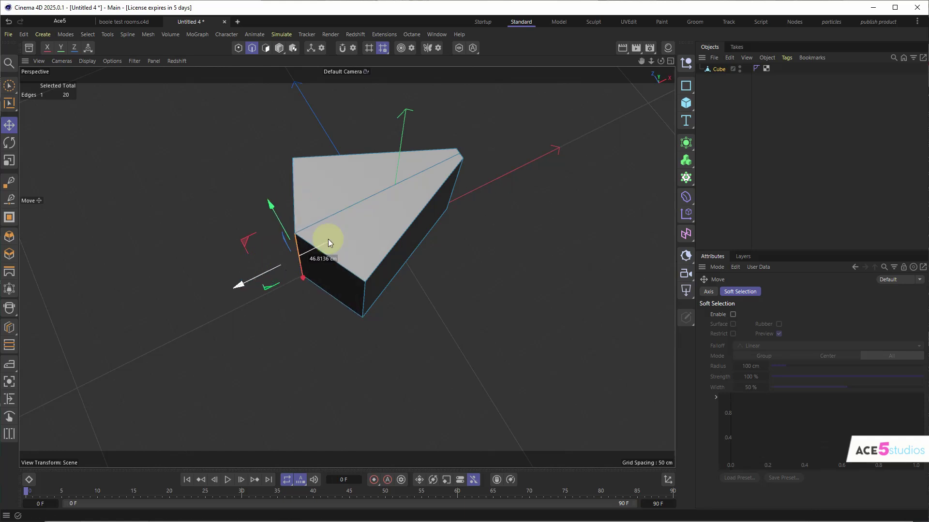
pyautogui.keyDown('alt'); pyautogui.moveTo(329, 240); pyautogui.dragTo(329, 215); pyautogui.keyUp('alt')
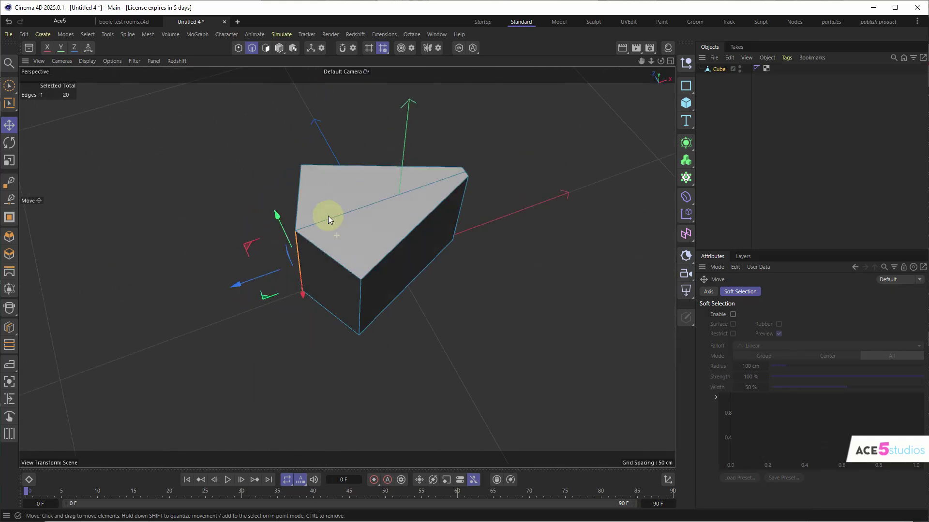
# Place the wedge inside a Subdivision Surface generator and reselect the cube for editing
pyautogui.keyDown('alt'); pyautogui.click(686, 142); pyautogui.keyUp('alt')
pyautogui.click(722, 79)
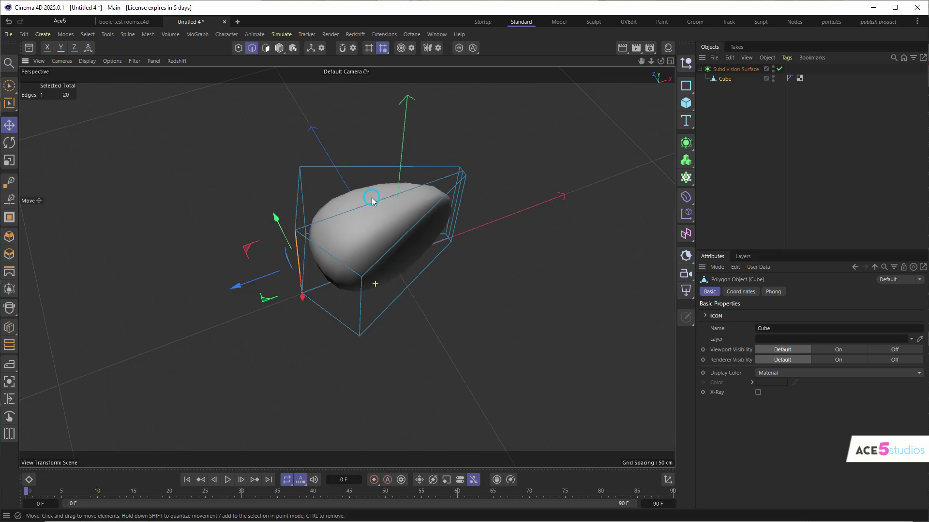
pyautogui.keyDown('alt'); pyautogui.moveTo(373, 201); pyautogui.dragTo(399, 221); pyautogui.keyUp('alt')
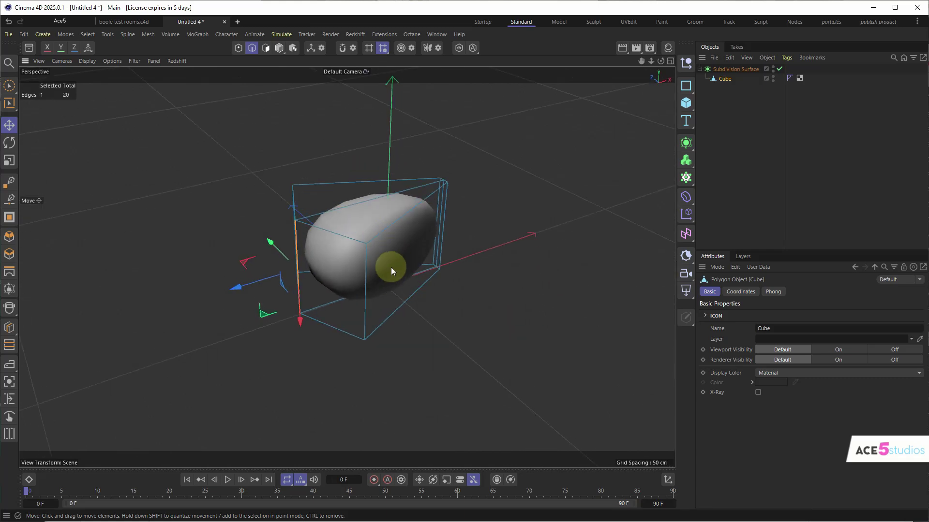
# Cut edge loops just inside the wedge's top and bottom, the bottom one at about 92.5% offset
pyautogui.press('k')
pyautogui.press('l')
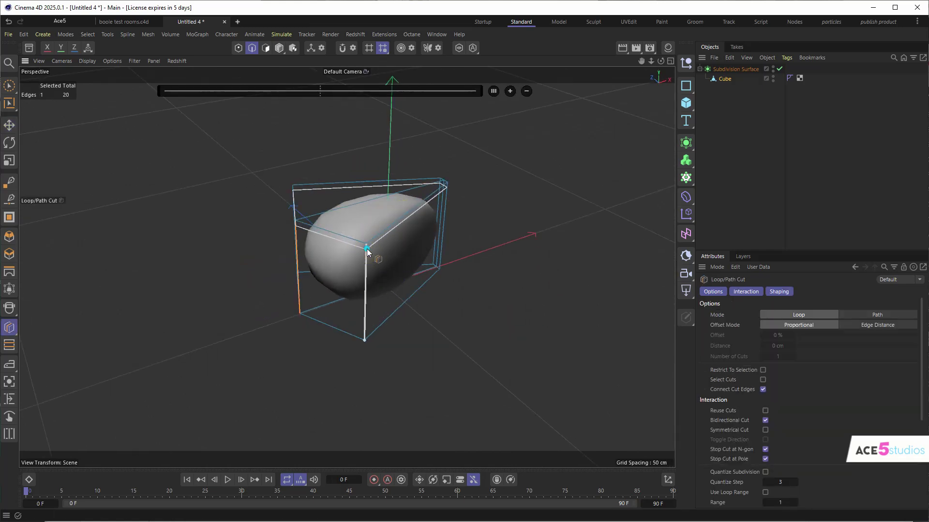
pyautogui.moveTo(366, 249); pyautogui.dragTo(818, 85)
pyautogui.keyDown('alt'); pyautogui.moveTo(324, 216); pyautogui.dragTo(450, 251, button='right'); pyautogui.keyUp('alt')
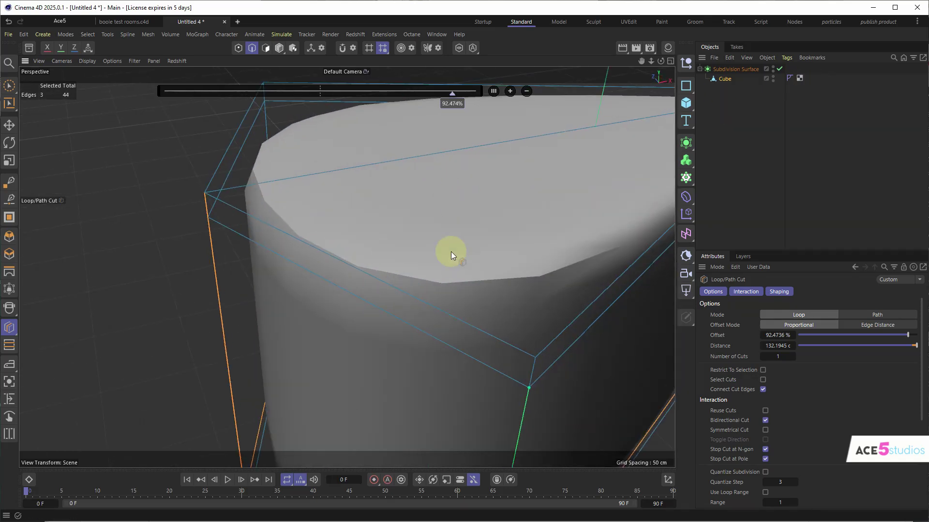
# Set the phong angle of the cube's Phong tag to 133°
pyautogui.scroll(-6, 450, 251)
pyautogui.click(790, 78)
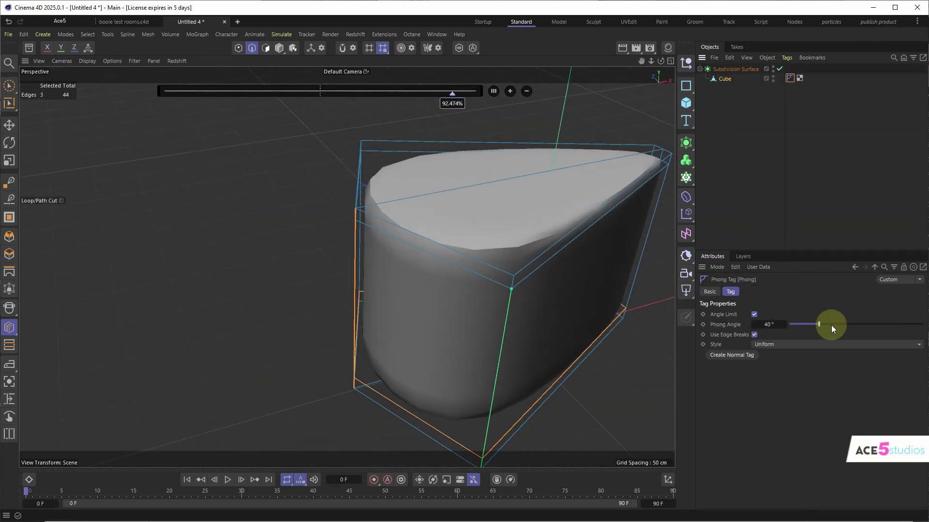
pyautogui.moveTo(831, 325); pyautogui.dragTo(889, 322)
# Cut supporting edge loops close to both long side faces of the wedge, one at about 94% offset
pyautogui.keyDown('alt'); pyautogui.moveTo(418, 284); pyautogui.dragTo(529, 242); pyautogui.keyUp('alt')
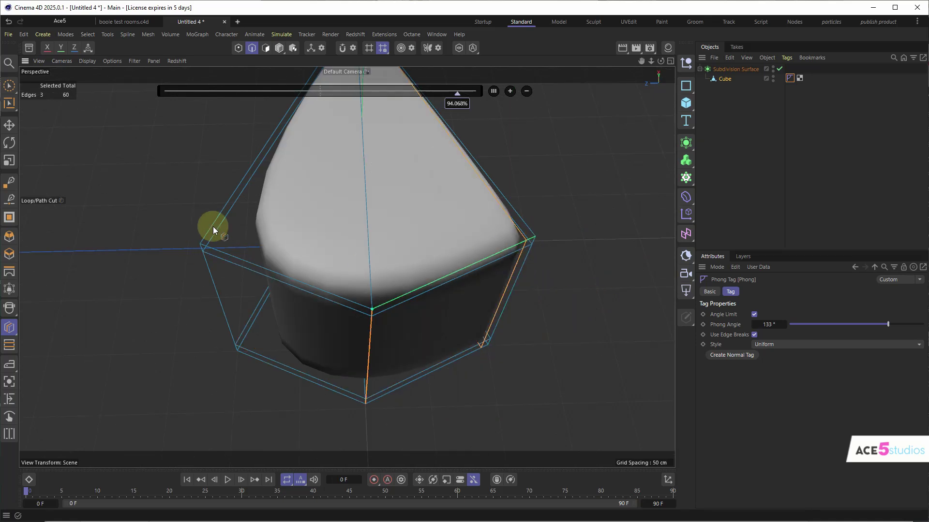
pyautogui.click(212, 252)
pyautogui.press('Return')
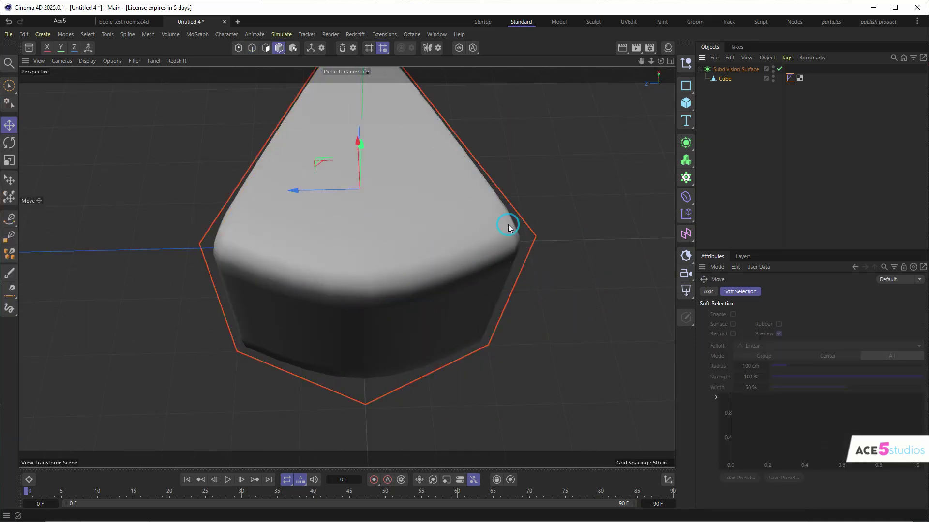
pyautogui.keyDown('alt'); pyautogui.moveTo(508, 225); pyautogui.dragTo(393, 338); pyautogui.keyUp('alt')
# Turn on planar symmetry for the cube and ready the Loop/Path Cut tool in edge mode
pyautogui.click(724, 79)
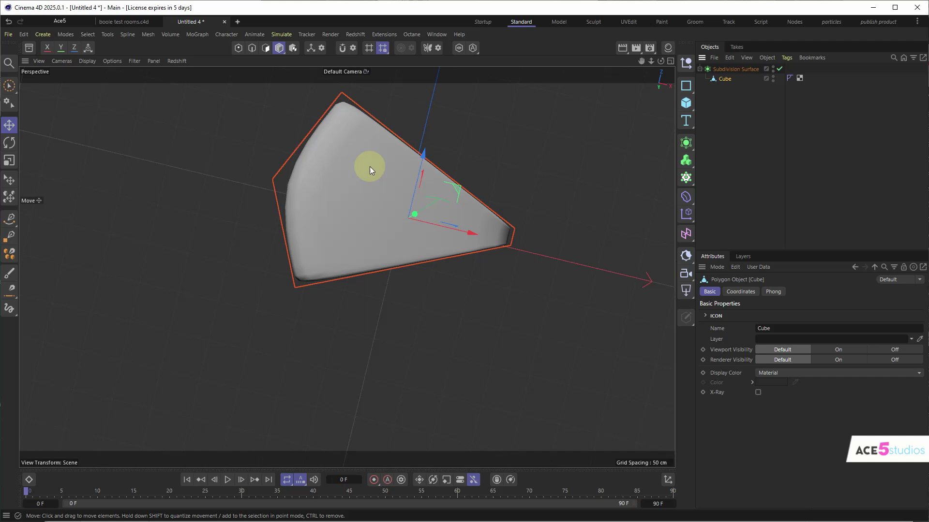
pyautogui.press('k')
pyautogui.press('l')
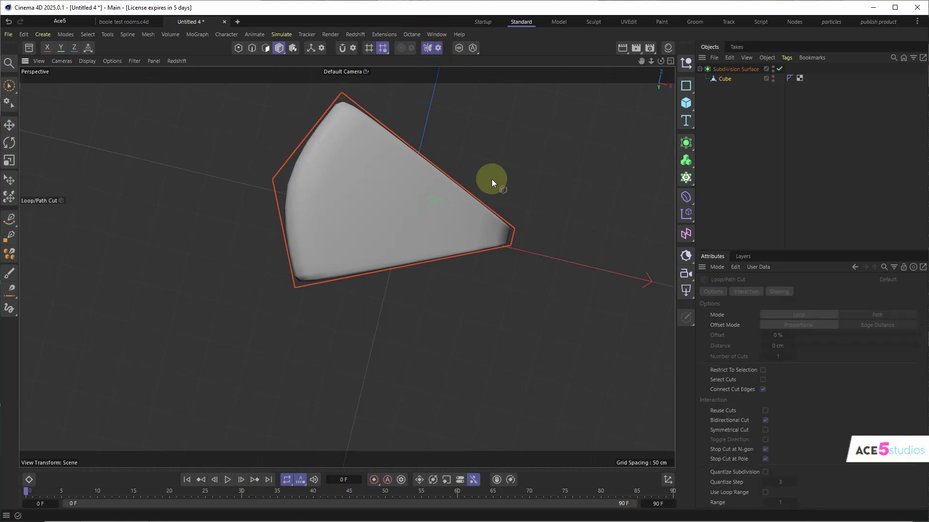
pyautogui.keyDown('alt'); pyautogui.moveTo(369, 196); pyautogui.dragTo(359, 131); pyautogui.keyUp('alt')
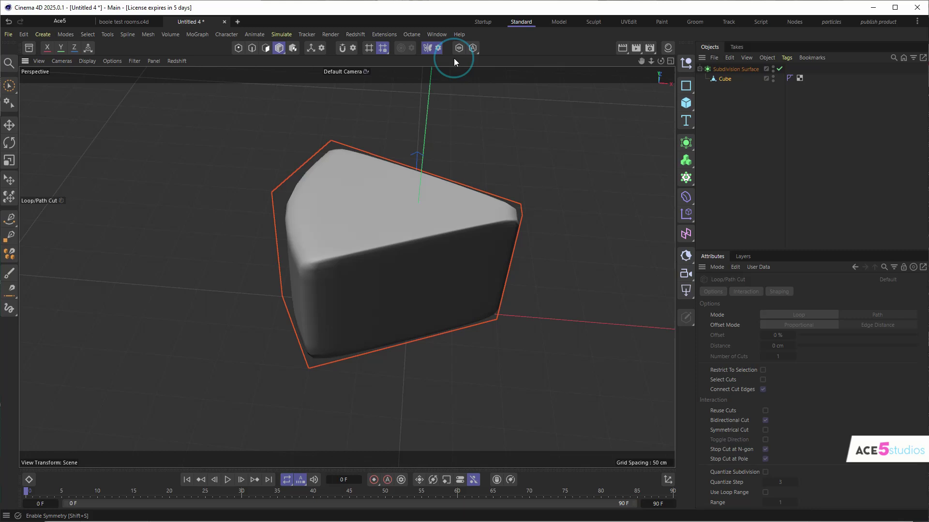
pyautogui.click(438, 47)
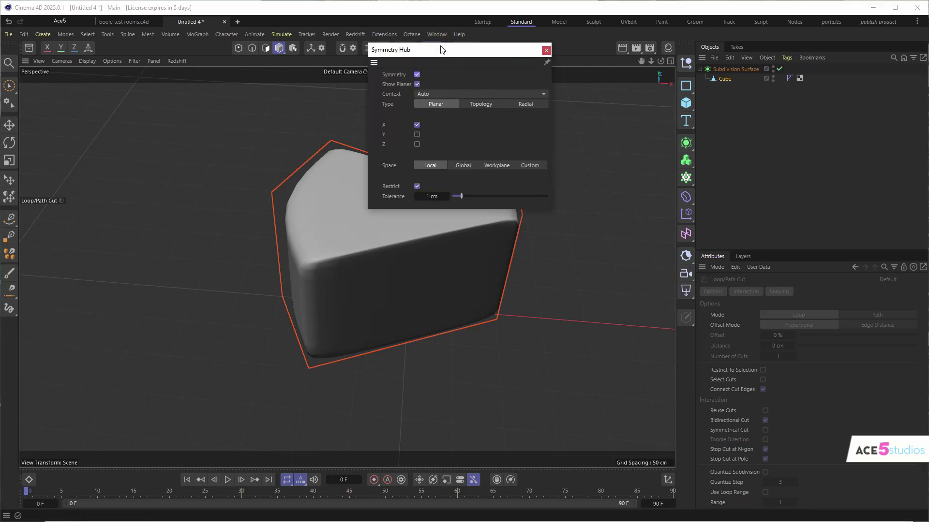
pyautogui.click(546, 50)
pyautogui.press('Return')
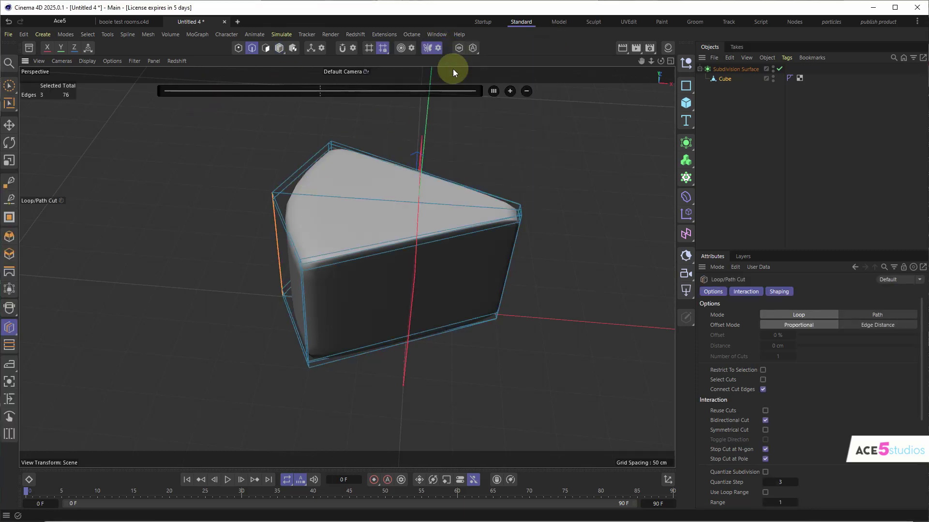
# Set the planar symmetry to mirror on the Z axis only, so it runs along the wedge's length
pyautogui.keyDown('alt'); pyautogui.moveTo(404, 170); pyautogui.dragTo(310, 186); pyautogui.keyUp('alt')
pyautogui.click(441, 47)
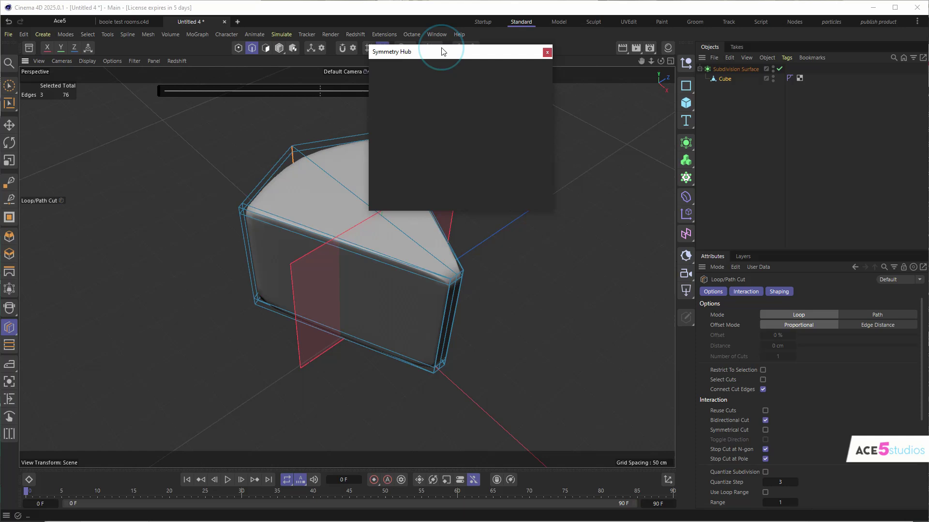
pyautogui.click(418, 127)
pyautogui.click(418, 136)
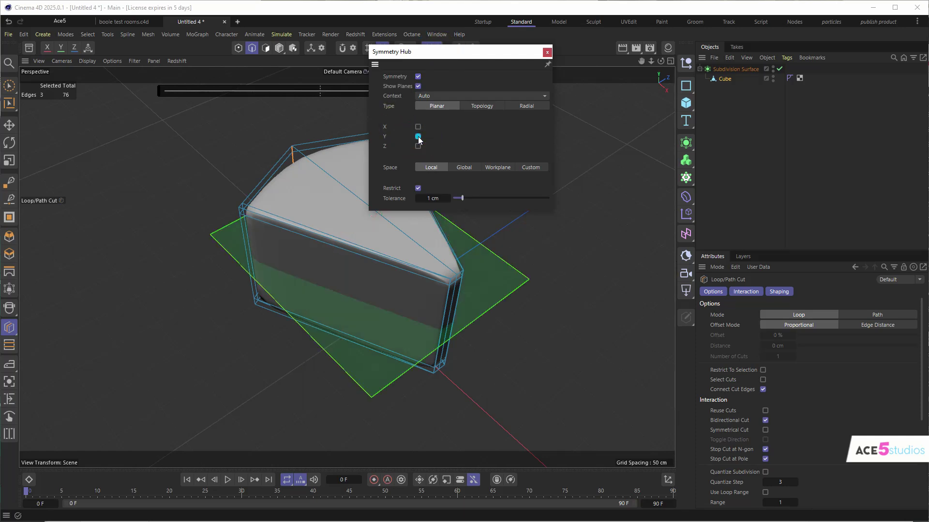
pyautogui.click(418, 137)
pyautogui.click(418, 146)
pyautogui.click(547, 51)
# Add a mirrored loop cut at 50% between the middle and side of the wide end and move its edge outward
pyautogui.keyDown('alt'); pyautogui.moveTo(289, 174); pyautogui.dragTo(275, 186); pyautogui.keyUp('alt')
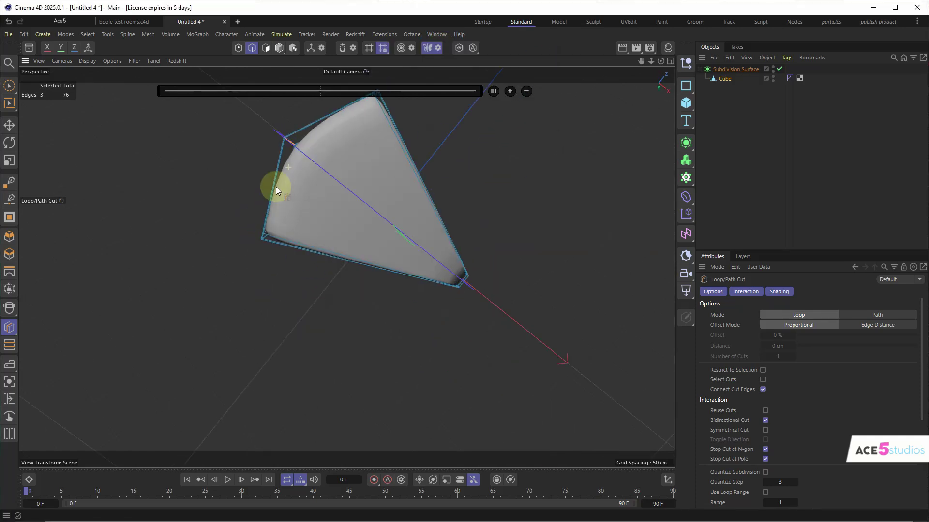
pyautogui.click(268, 185)
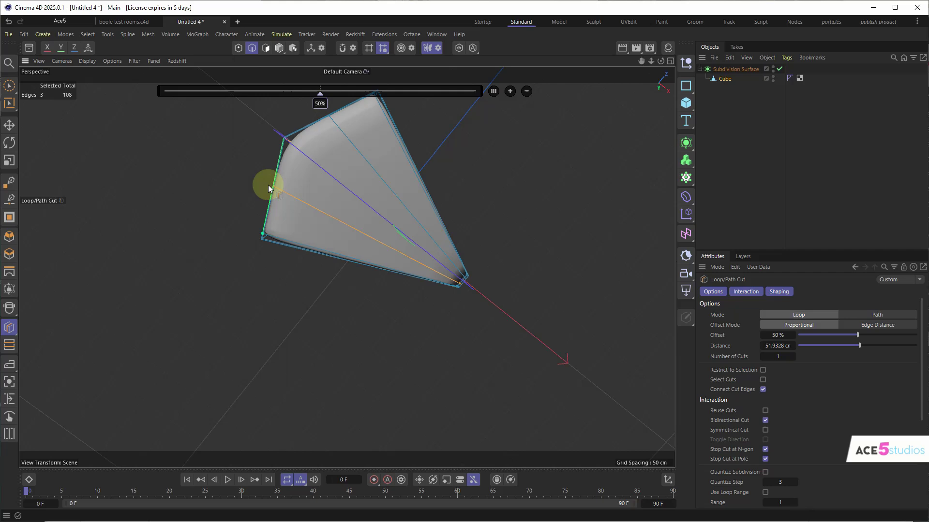
pyautogui.keyDown('alt'); pyautogui.moveTo(269, 183); pyautogui.dragTo(284, 223); pyautogui.keyUp('alt')
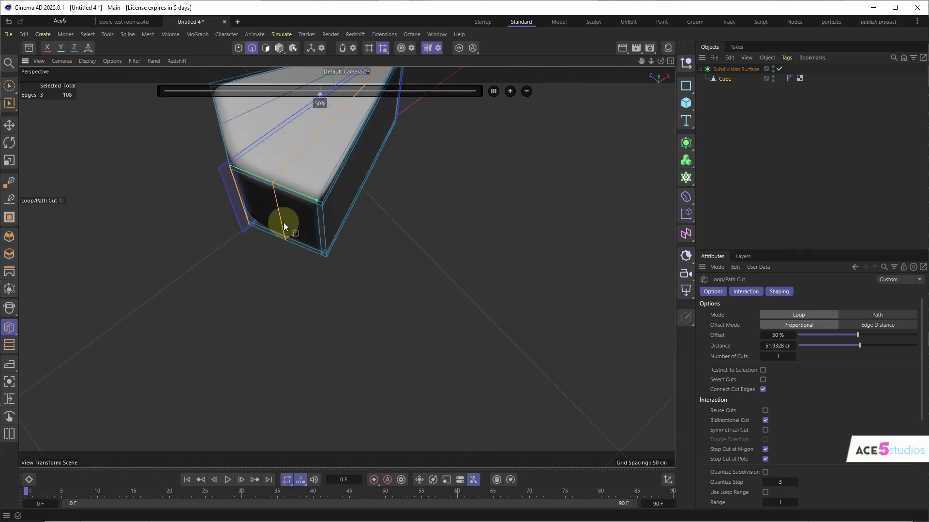
pyautogui.press('e')
pyautogui.click(280, 218)
pyautogui.keyDown('alt'); pyautogui.moveTo(305, 189); pyautogui.dragTo(280, 234); pyautogui.keyUp('alt')
pyautogui.keyDown('alt'); pyautogui.moveTo(287, 187); pyautogui.dragTo(340, 237, button='middle'); pyautogui.keyUp('alt')
pyautogui.keyDown('alt'); pyautogui.moveTo(341, 237); pyautogui.dragTo(371, 185); pyautogui.keyUp('alt')
pyautogui.press('Return')
pyautogui.keyDown('alt'); pyautogui.moveTo(368, 285); pyautogui.dragTo(416, 217); pyautogui.keyUp('alt')
# Dissolve the supporting edge loop beside the wedge's long side face together with its mirrored counterpart
pyautogui.click(725, 79)
pyautogui.click(724, 71)
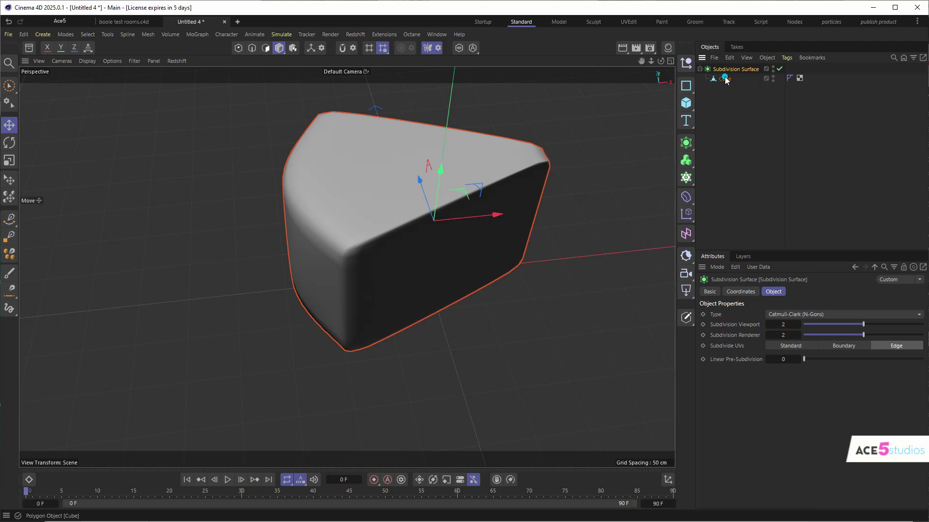
pyautogui.click(725, 80)
pyautogui.press('Return')
pyautogui.doubleClick(349, 239)
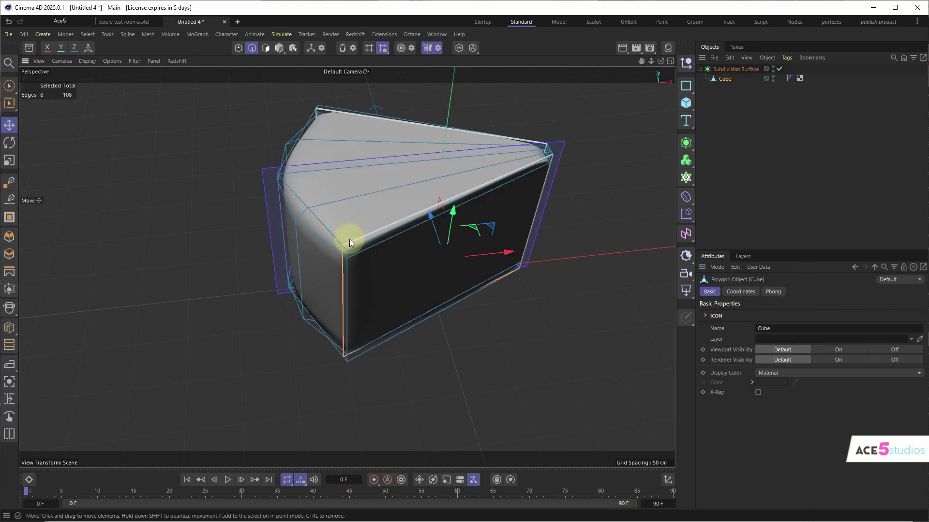
pyautogui.hotkey('shift', 'c')
pyautogui.write('diss')
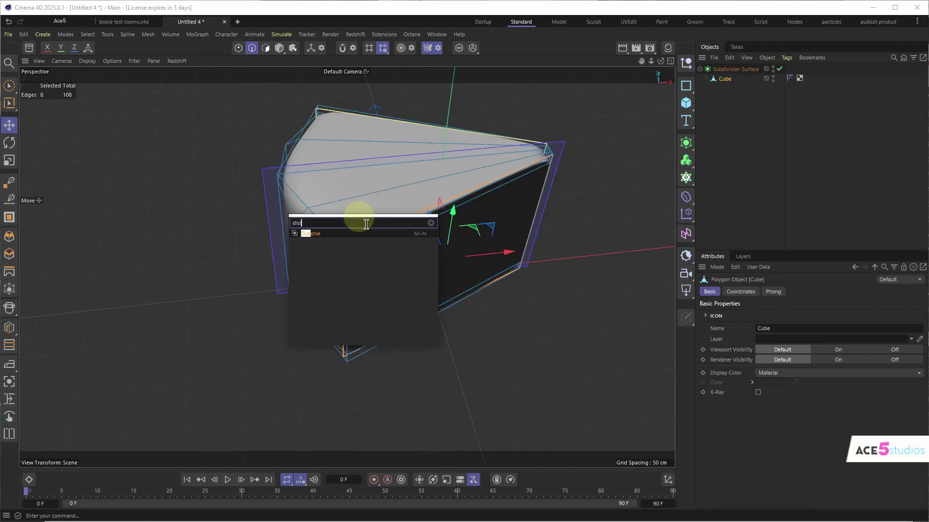
pyautogui.press('Return')
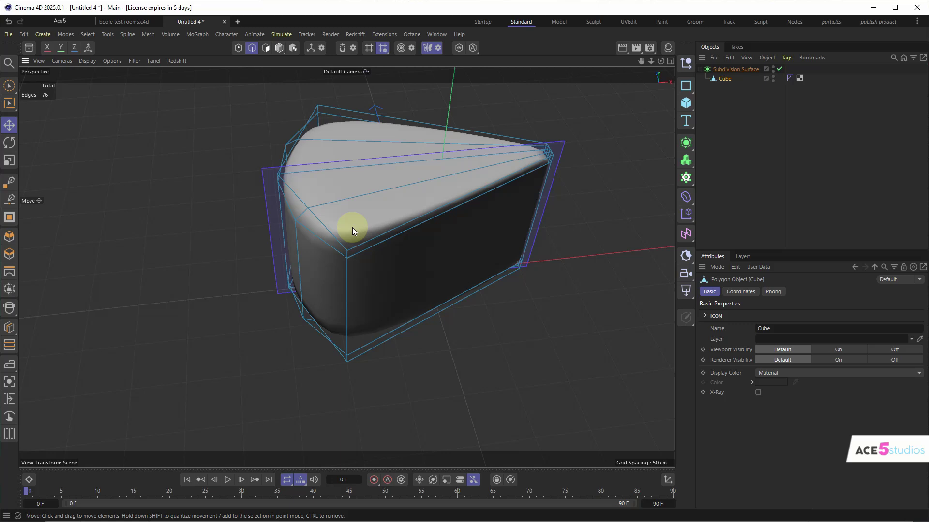
# Recut the mirrored supporting loops near the wedge's long sides at about 14.8% offset
pyautogui.press('k')
pyautogui.press('l')
pyautogui.click(342, 245)
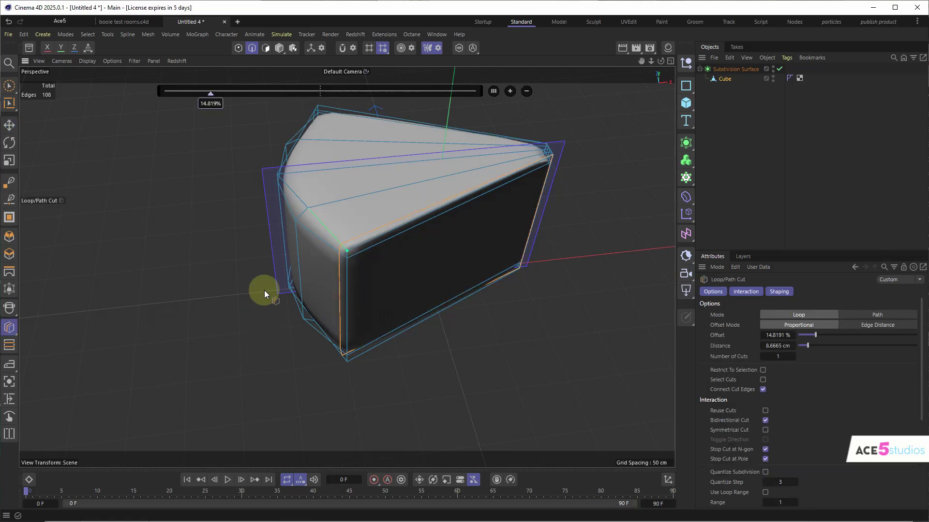
pyautogui.press('Return')
pyautogui.press('e')
pyautogui.keyDown('alt'); pyautogui.moveTo(317, 268); pyautogui.dragTo(383, 248); pyautogui.keyUp('alt')
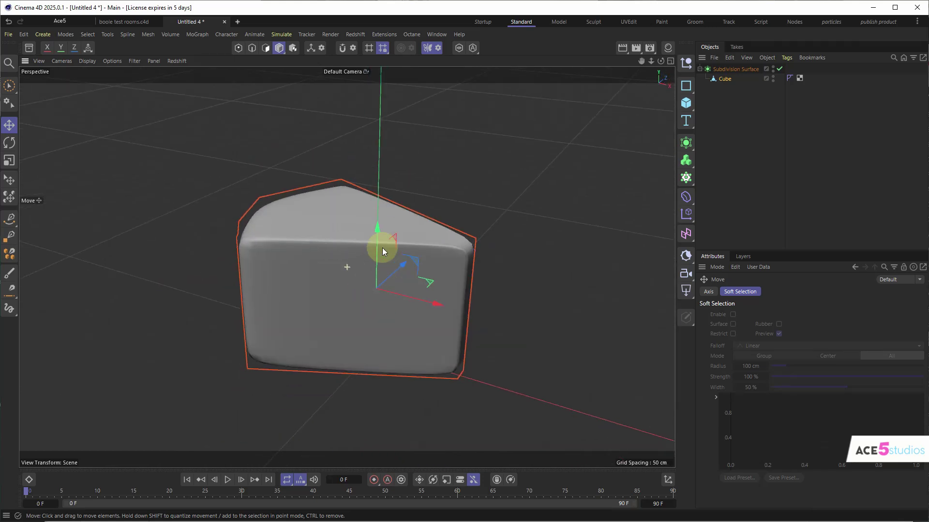
pyautogui.keyDown('alt'); pyautogui.moveTo(382, 247); pyautogui.dragTo(370, 251, button='right'); pyautogui.keyUp('alt')
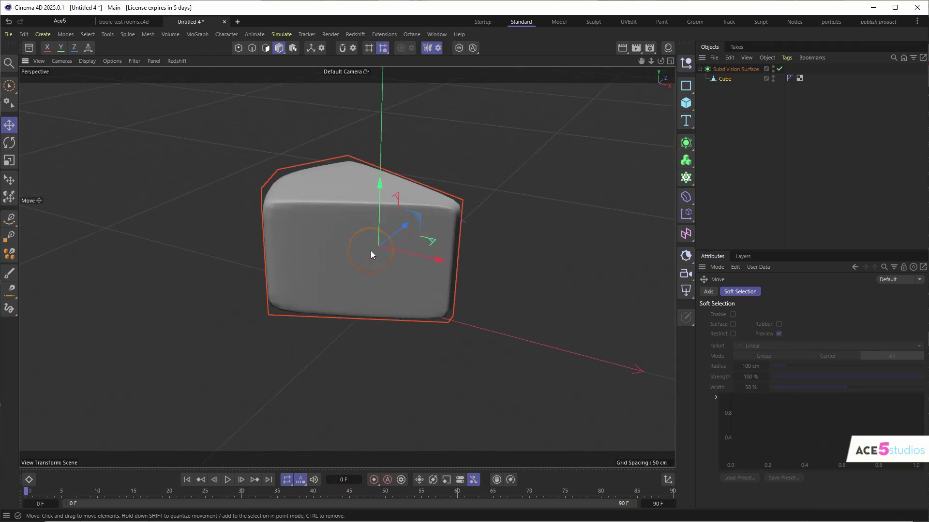
# Add a sphere primitive and nest it in a new Cloner
pyautogui.click(688, 104)
pyautogui.click(813, 156)
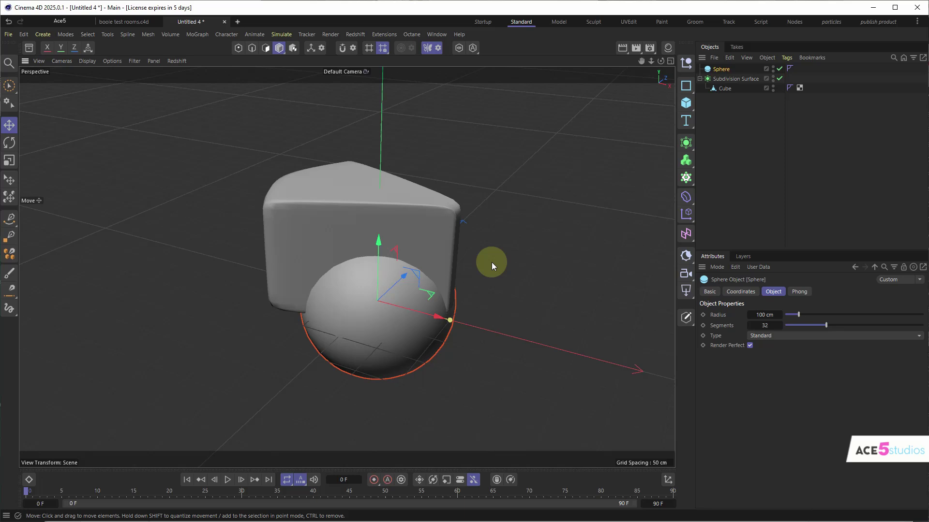
pyautogui.click(685, 178)
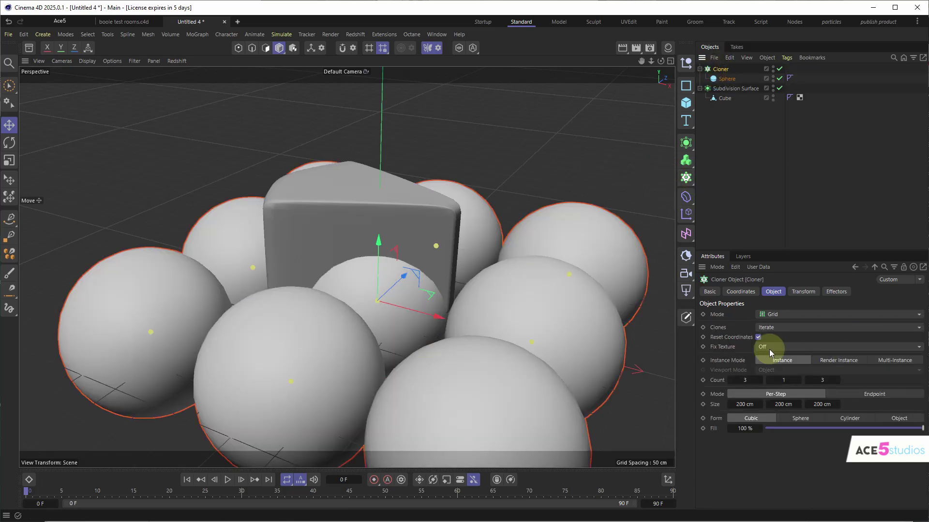
# Set the Cloner's mode to Object and assign the Subdivision Surface as the object to clone onto
pyautogui.click(774, 314)
pyautogui.click(790, 326)
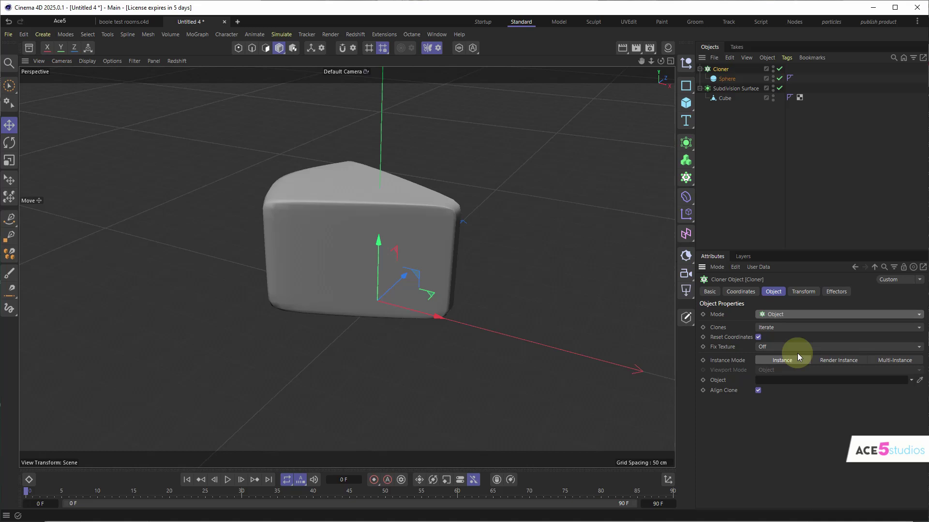
pyautogui.click(784, 317)
pyautogui.click(784, 322)
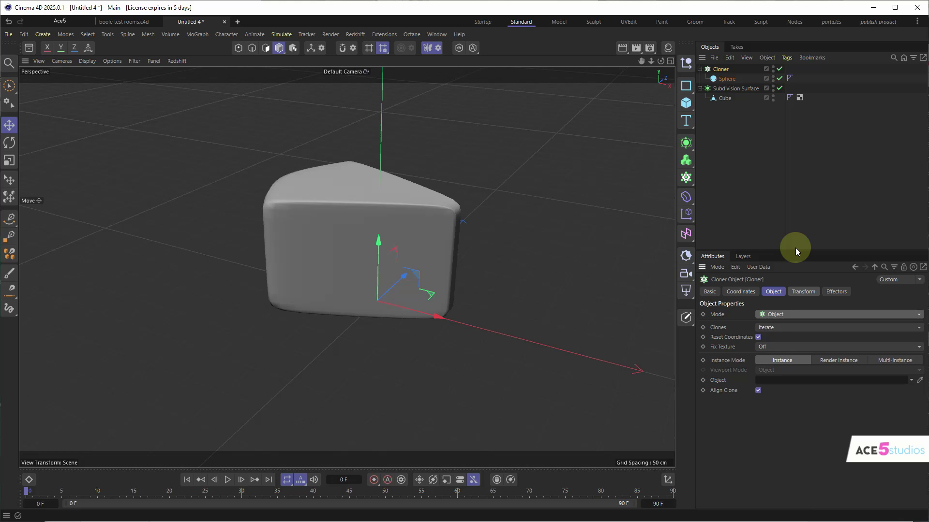
pyautogui.moveTo(721, 90); pyautogui.dragTo(821, 381)
# Scale the cloned sphere down so separate spheres sit across the wedge's surface
pyautogui.press('t')
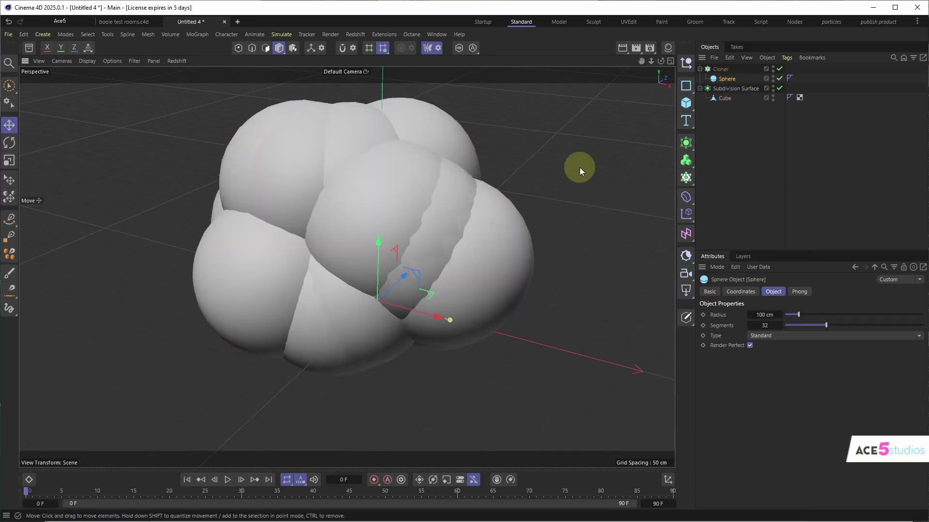
pyautogui.moveTo(580, 168); pyautogui.dragTo(294, 223)
pyautogui.click(727, 78)
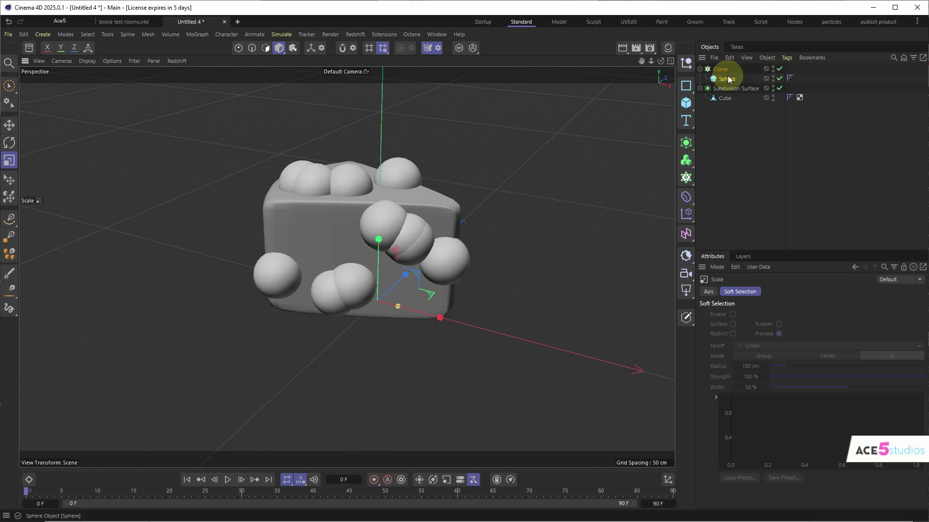
pyautogui.click(721, 69)
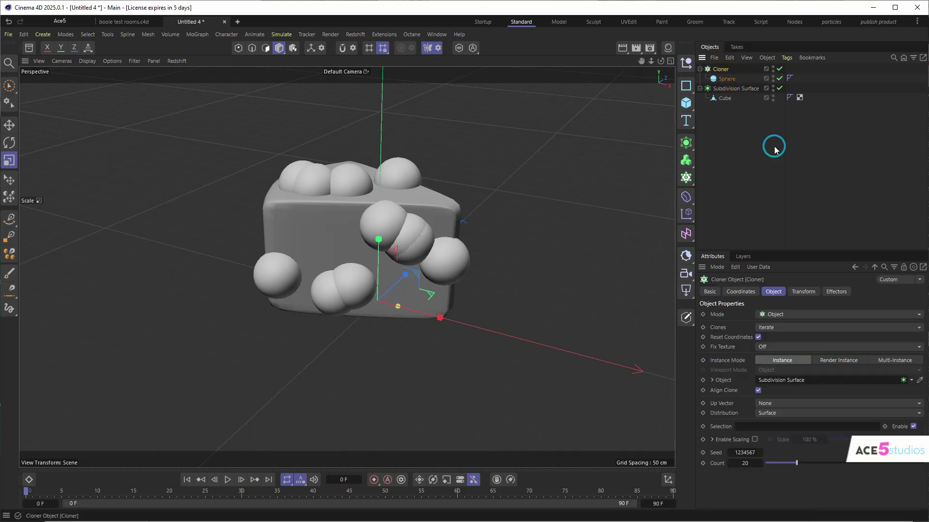
pyautogui.click(788, 412)
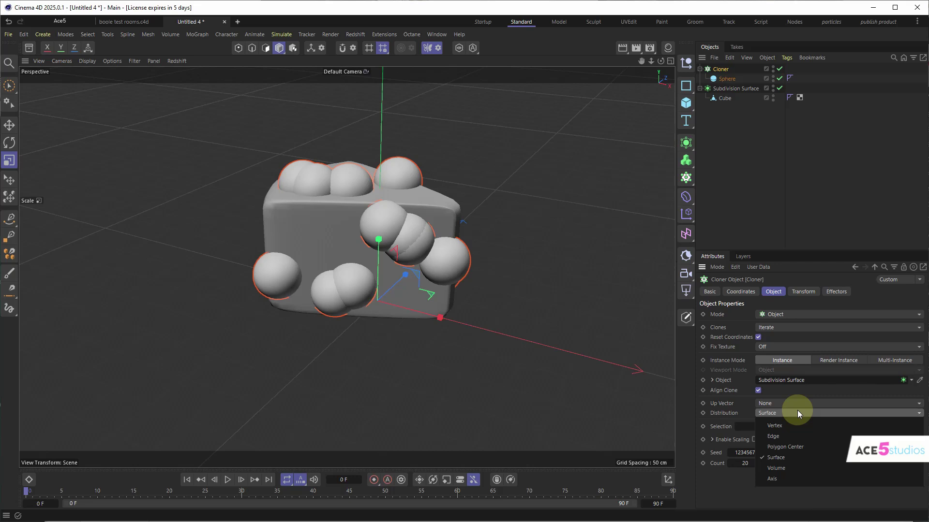
pyautogui.click(797, 411)
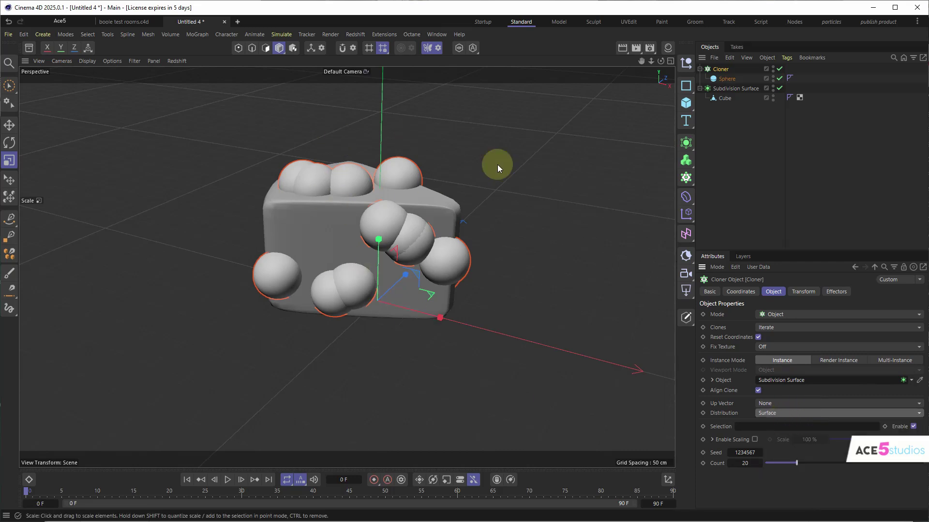
# Add a Display tag to the Subdivision Surface, using Lines shading mode with Wireframe style
pyautogui.click(736, 88)
pyautogui.hotkey('shift', 'c')
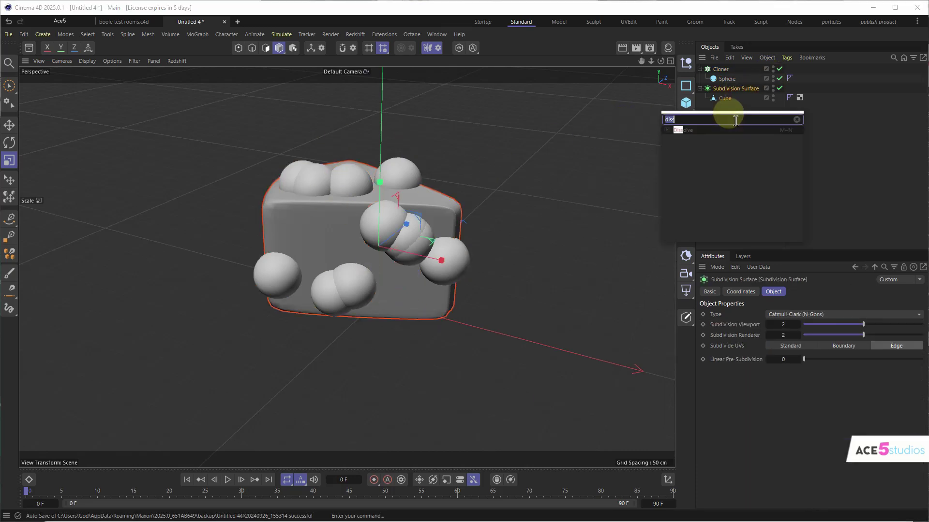
pyautogui.write('disp')
pyautogui.press('Down')
pyautogui.press('Return')
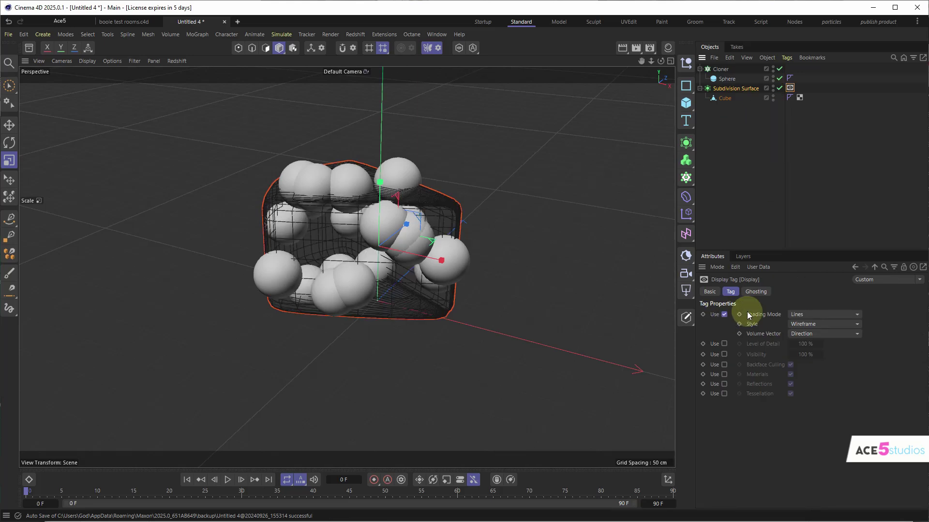
pyautogui.click(819, 315)
pyautogui.click(727, 159)
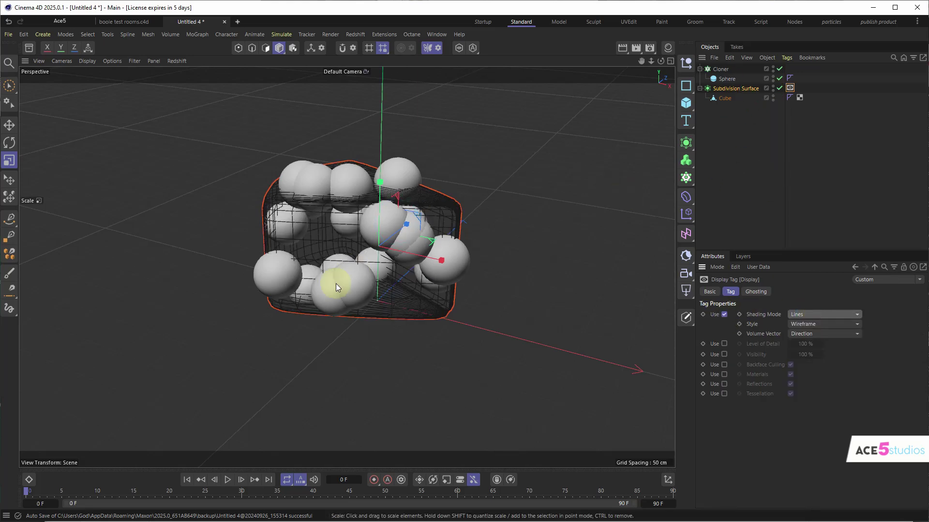
# Shrink the sphere to a radius of about 9.3 cm and raise the Cloner's count to 100
pyautogui.moveTo(336, 283)
pyautogui.keyDown('alt'); pyautogui.mouseDown()
pyautogui.moveTo(157, 241)
pyautogui.moveTo(208, 200)
pyautogui.moveTo(359, 235)
pyautogui.mouseUp(); pyautogui.keyUp('alt')
pyautogui.scroll(5, 359, 235)
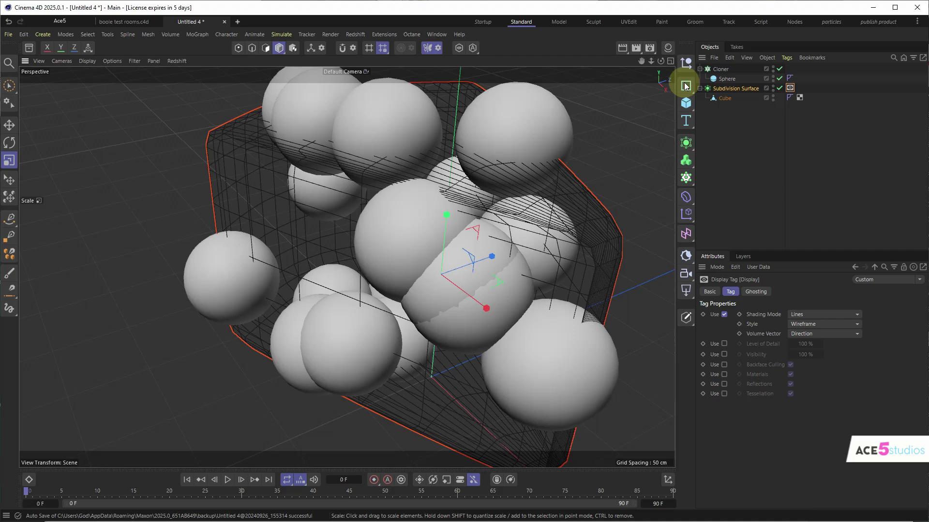
pyautogui.click(726, 79)
pyautogui.moveTo(465, 217); pyautogui.dragTo(255, 234)
pyautogui.click(720, 68)
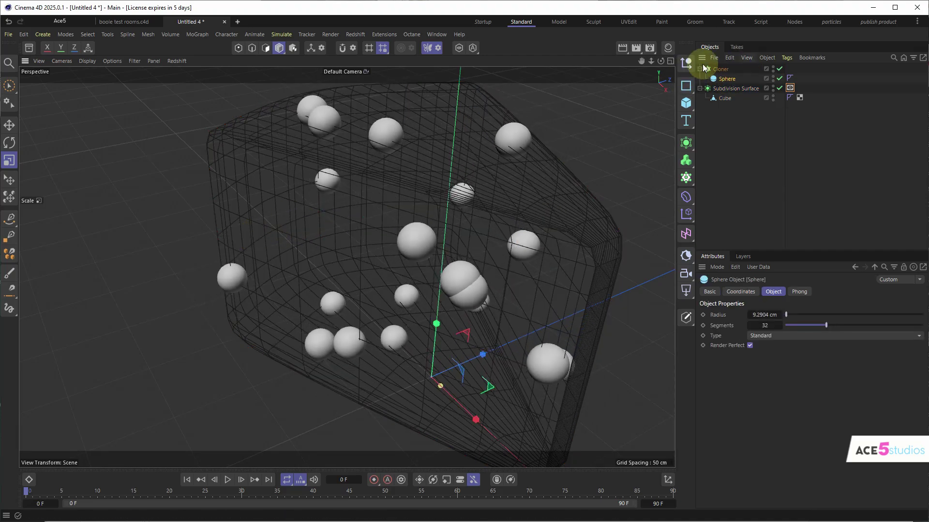
pyautogui.moveTo(786, 466); pyautogui.dragTo(922, 463)
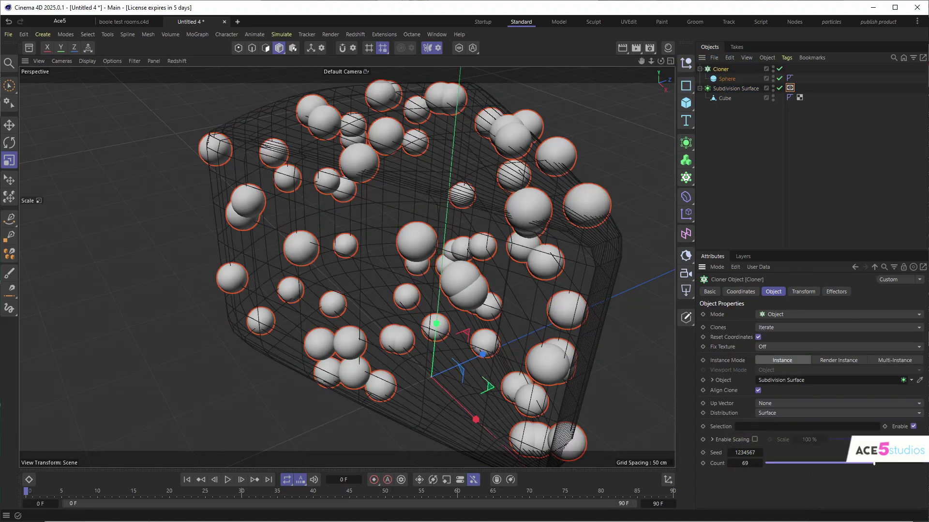
pyautogui.moveTo(452, 268)
pyautogui.keyDown('alt'); pyautogui.mouseDown()
pyautogui.moveTo(544, 233)
pyautogui.moveTo(603, 226)
pyautogui.moveTo(620, 208)
pyautogui.moveTo(477, 264)
pyautogui.moveTo(464, 248)
pyautogui.mouseUp(); pyautogui.keyUp('alt')
pyautogui.scroll(-2, 465, 248)
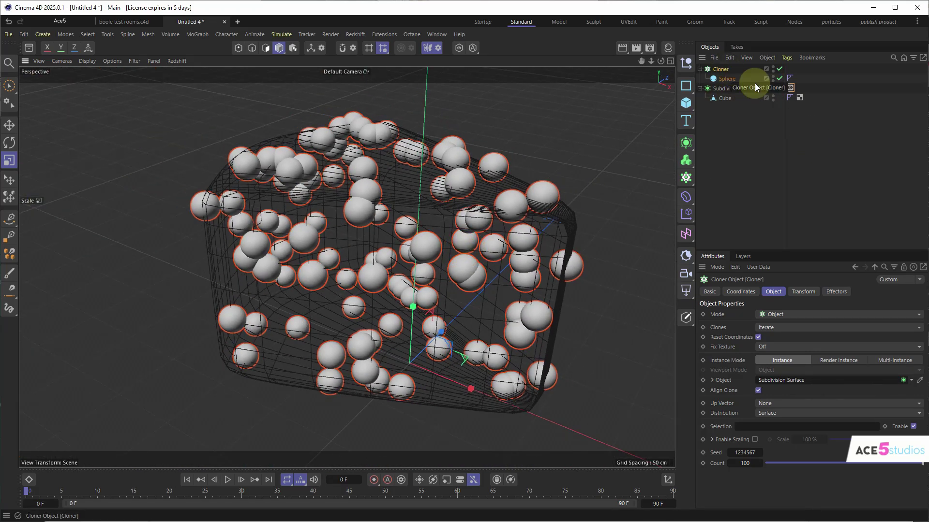
# Set the Cloner's distribution to Volume and scale the sphere up so the clones overlap throughout the wedge
pyautogui.click(790, 412)
pyautogui.click(785, 472)
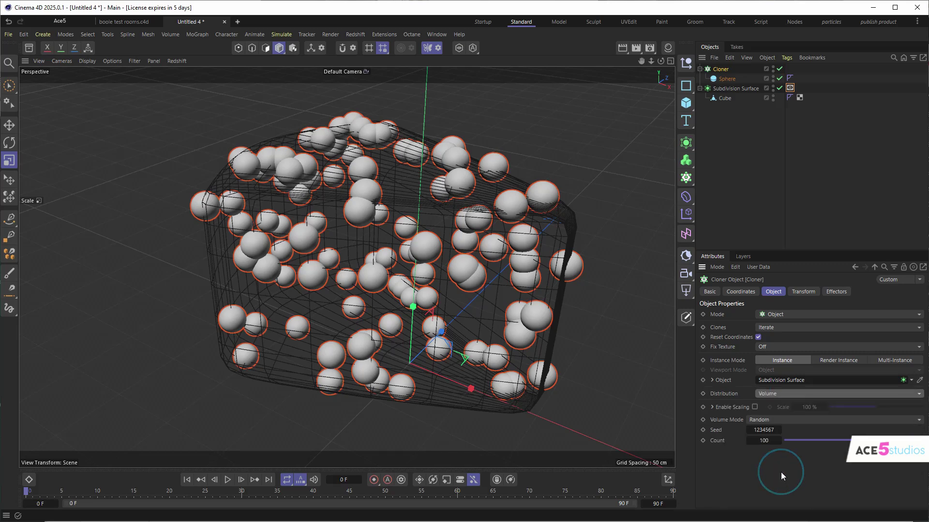
pyautogui.keyDown('alt'); pyautogui.moveTo(319, 262); pyautogui.dragTo(641, 156); pyautogui.keyUp('alt')
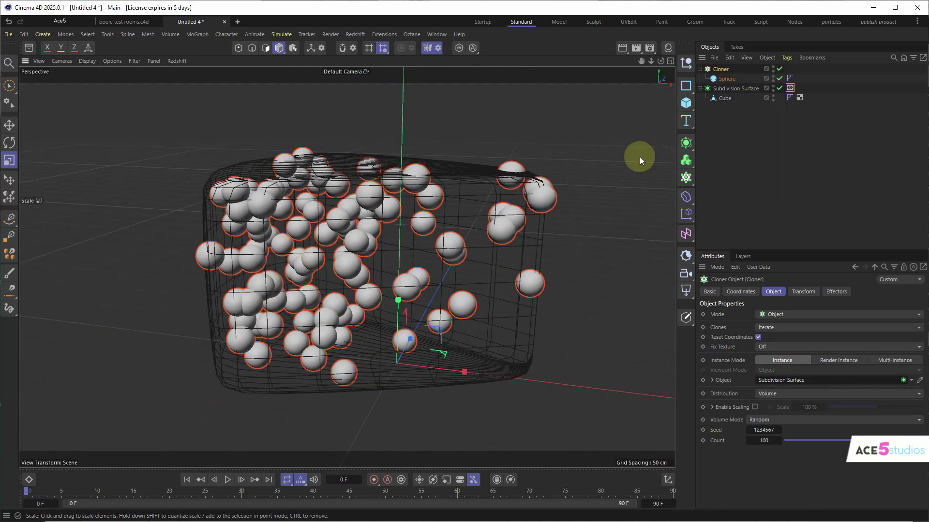
pyautogui.click(724, 80)
pyautogui.moveTo(173, 259)
pyautogui.mouseDown()
pyautogui.moveTo(578, 231)
pyautogui.moveTo(924, 222)
pyautogui.moveTo(352, 224)
pyautogui.moveTo(497, 211)
pyautogui.moveTo(266, 228)
pyautogui.moveTo(255, 297)
pyautogui.mouseUp()
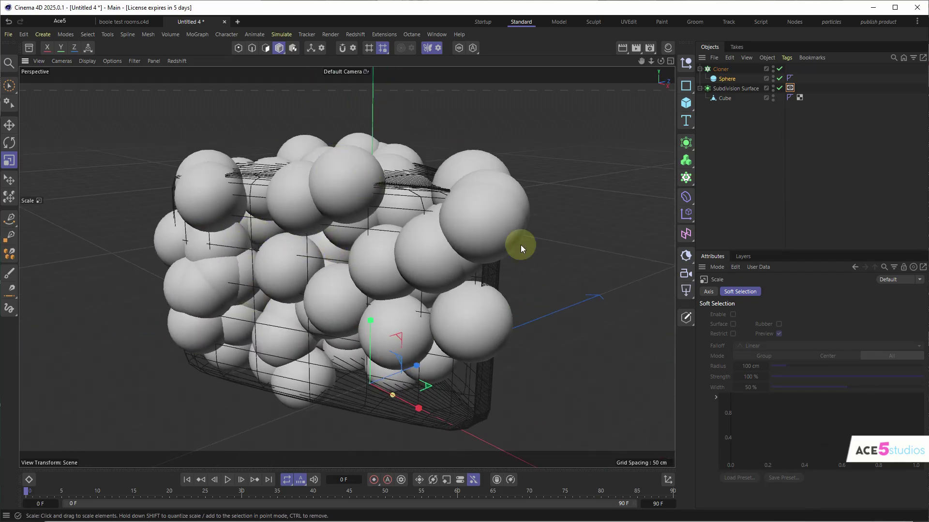
pyautogui.moveTo(365, 154)
pyautogui.keyDown('alt'); pyautogui.mouseDown()
pyautogui.moveTo(508, 280)
pyautogui.moveTo(483, 224)
pyautogui.moveTo(400, 238)
pyautogui.mouseUp(); pyautogui.keyUp('alt')
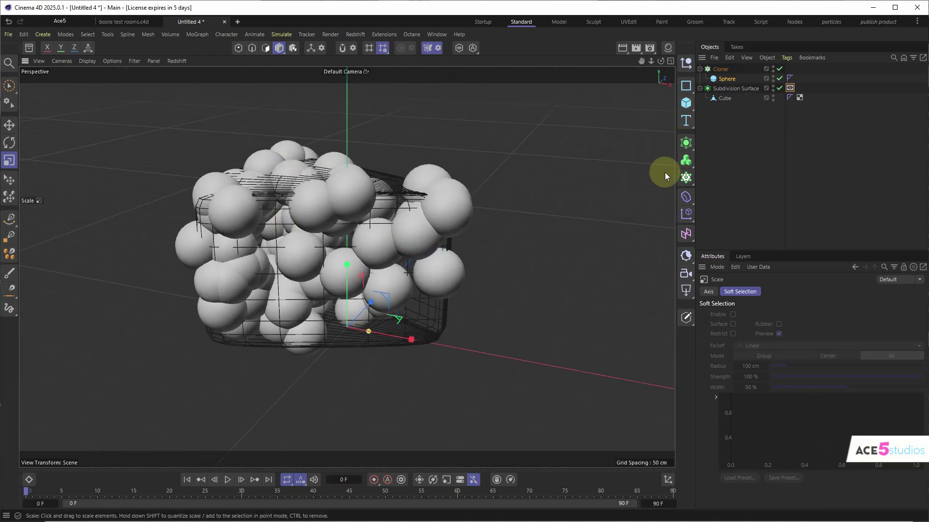
# Add a Volume Builder and place the Cloner and the Subdivision Surface inside it
pyautogui.click(685, 180)
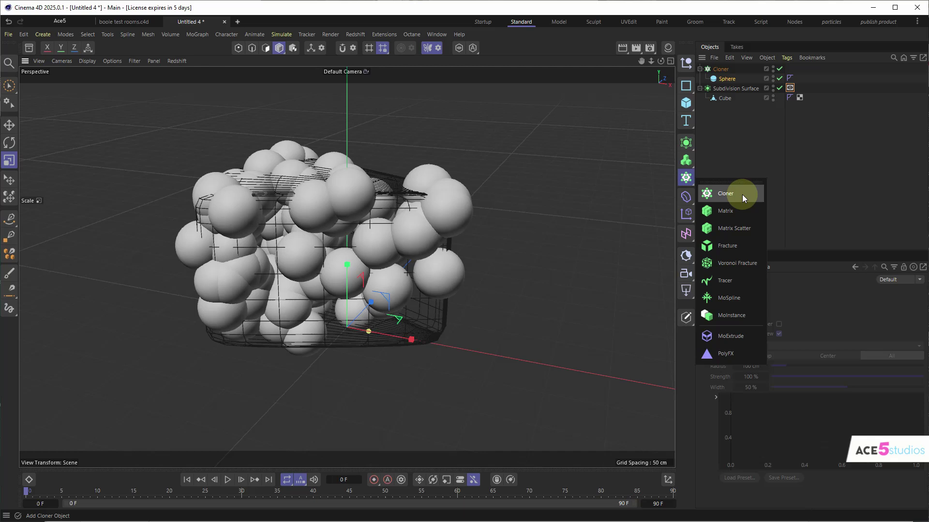
pyautogui.click(690, 161)
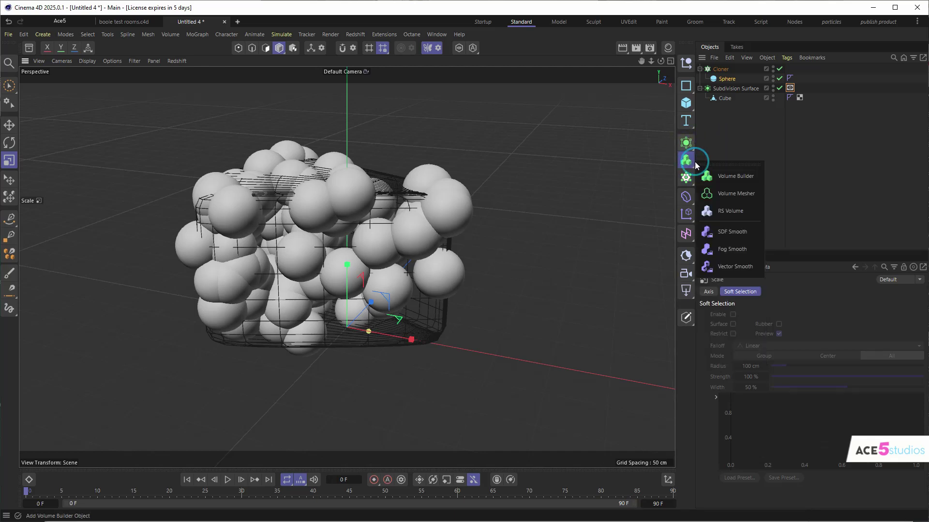
pyautogui.click(737, 176)
pyautogui.moveTo(744, 150); pyautogui.dragTo(729, 68)
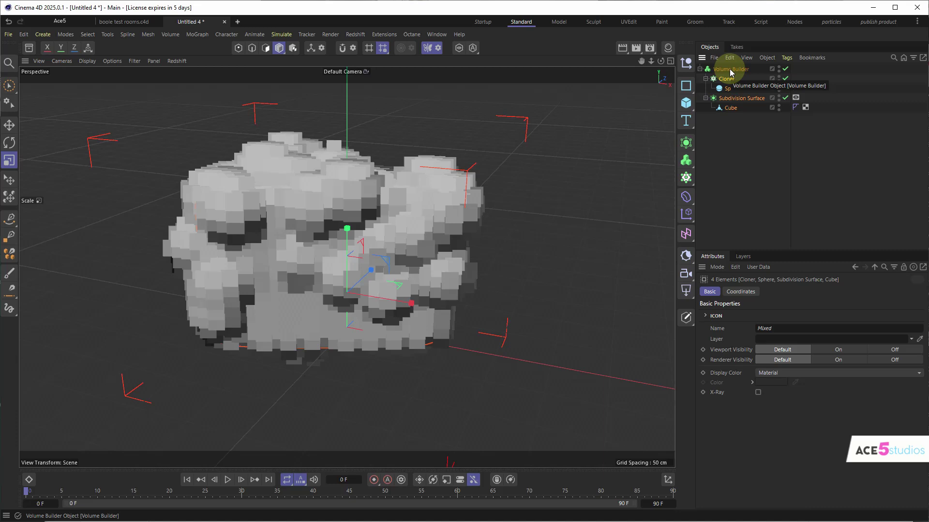
# Set the Volume Builder's voxel size to 2 cm after trying 4 cm
pyautogui.click(731, 68)
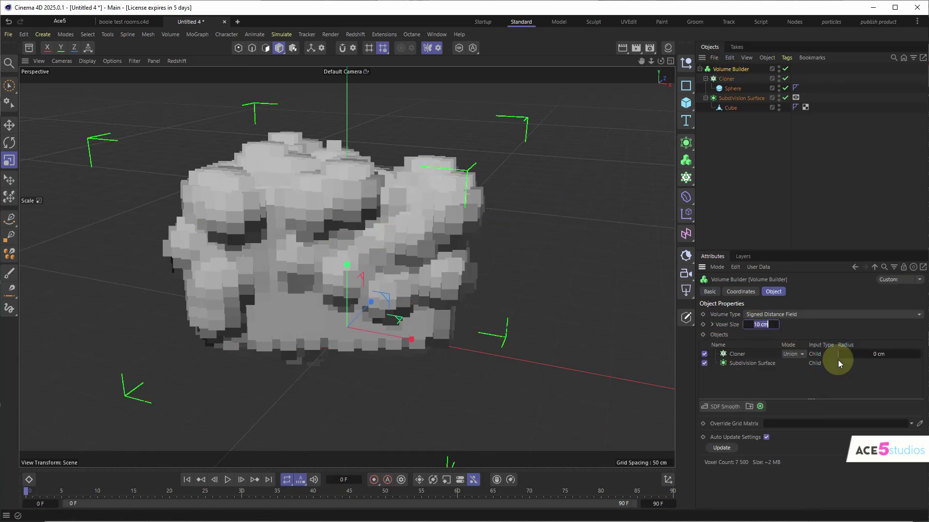
pyautogui.write('4')
pyautogui.press('Return')
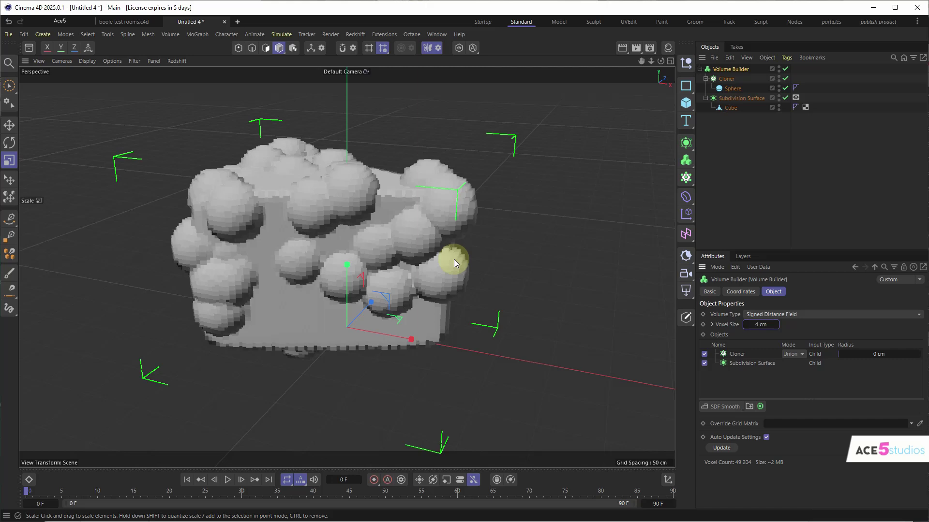
pyautogui.moveTo(454, 259)
pyautogui.keyDown('alt'); pyautogui.mouseDown()
pyautogui.moveTo(363, 276)
pyautogui.moveTo(445, 254)
pyautogui.mouseUp(); pyautogui.keyUp('alt')
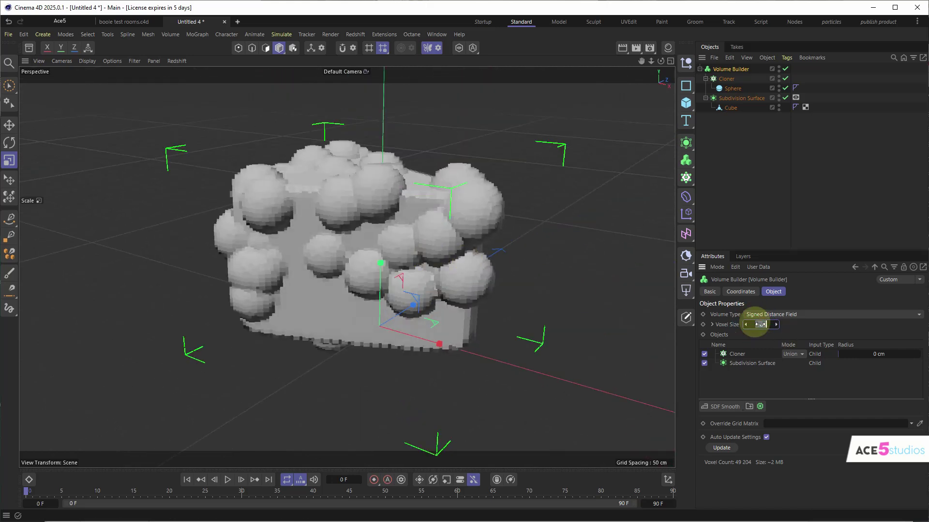
pyautogui.keyDown('alt'); pyautogui.moveTo(622, 286); pyautogui.dragTo(358, 193); pyautogui.keyUp('alt')
# Set the Cloner's mode to Subtract in the Volume Builder so the spheres carve holes into the wedge
pyautogui.click(737, 354)
pyautogui.click(802, 355)
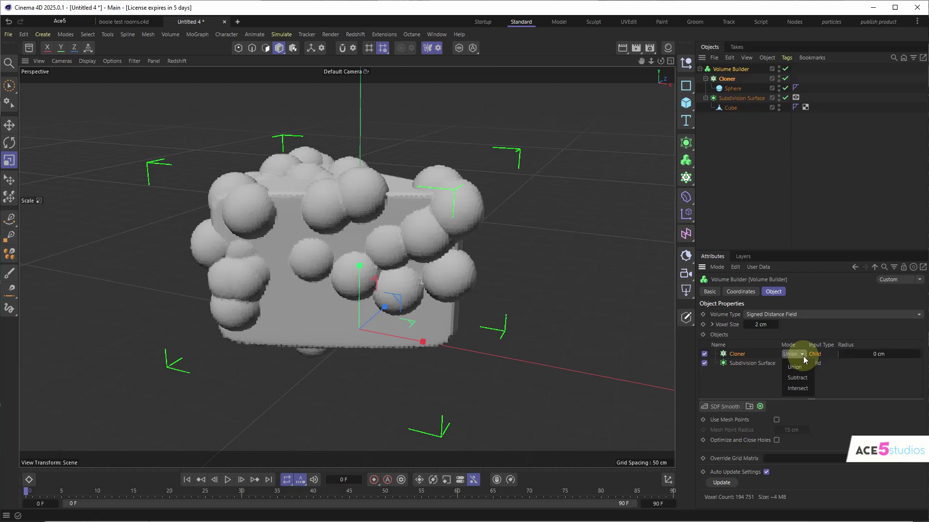
pyautogui.click(797, 378)
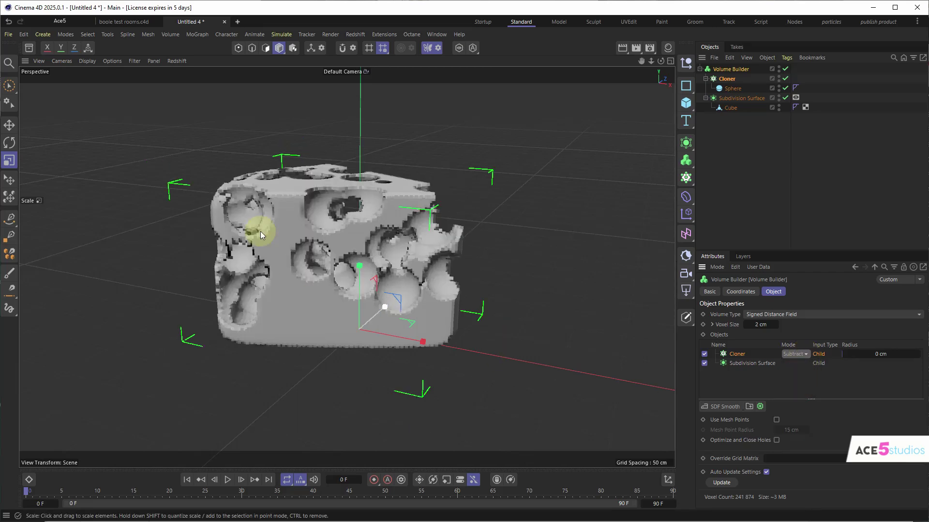
pyautogui.keyDown('alt'); pyautogui.moveTo(260, 231); pyautogui.dragTo(296, 239); pyautogui.keyUp('alt')
pyautogui.keyDown('alt'); pyautogui.moveTo(296, 239); pyautogui.dragTo(354, 211, button='right'); pyautogui.keyUp('alt')
pyautogui.keyDown('alt'); pyautogui.moveTo(354, 211); pyautogui.dragTo(333, 246); pyautogui.keyUp('alt')
pyautogui.keyDown('alt'); pyautogui.moveTo(333, 247); pyautogui.dragTo(347, 210, button='right'); pyautogui.keyUp('alt')
# Add a Random effector to the Cloner with position variation off and uniform scale variation on
pyautogui.click(727, 79)
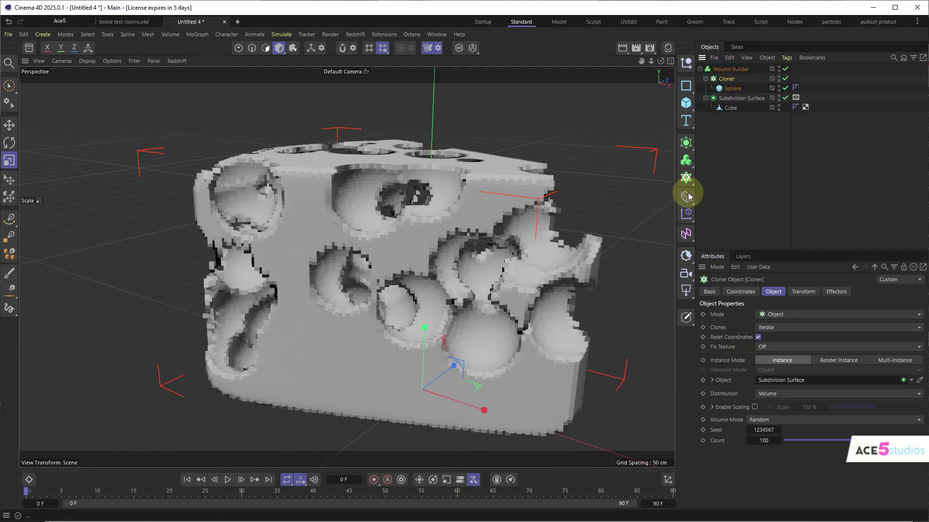
pyautogui.moveTo(699, 221)
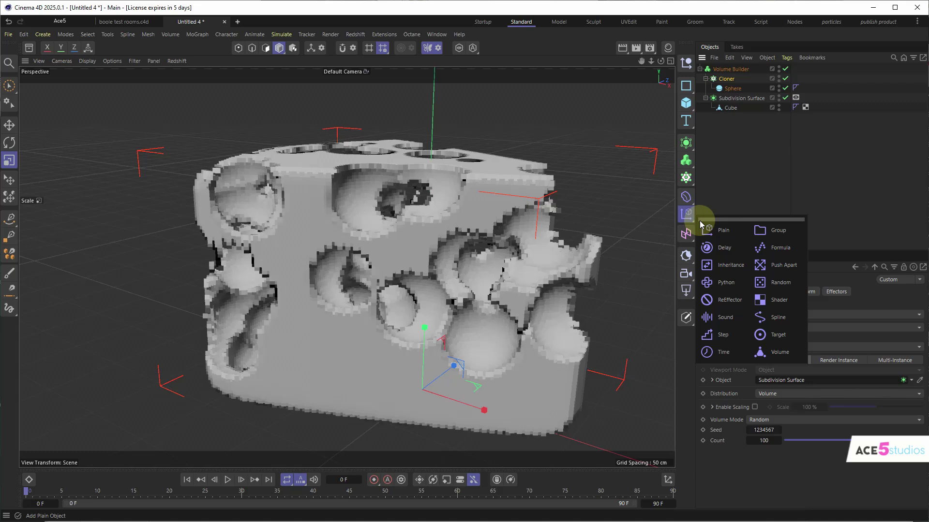
pyautogui.click(788, 285)
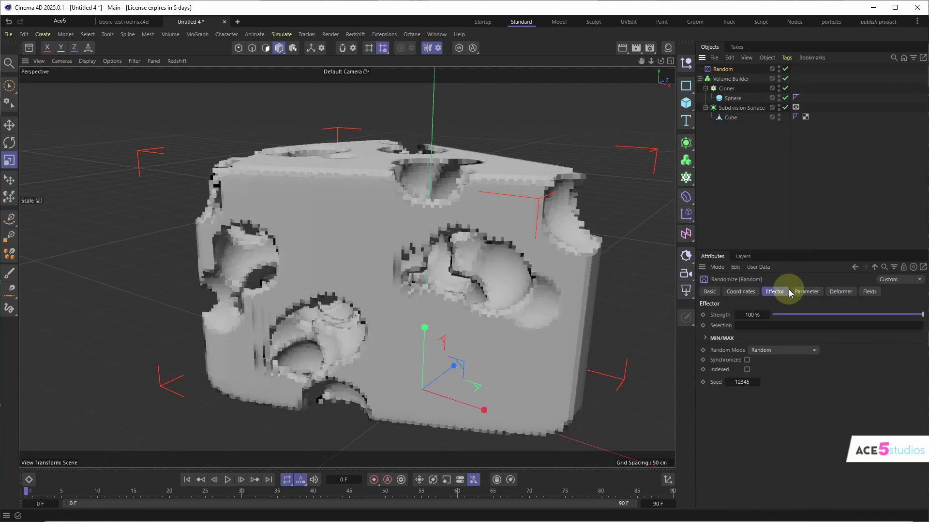
pyautogui.click(804, 291)
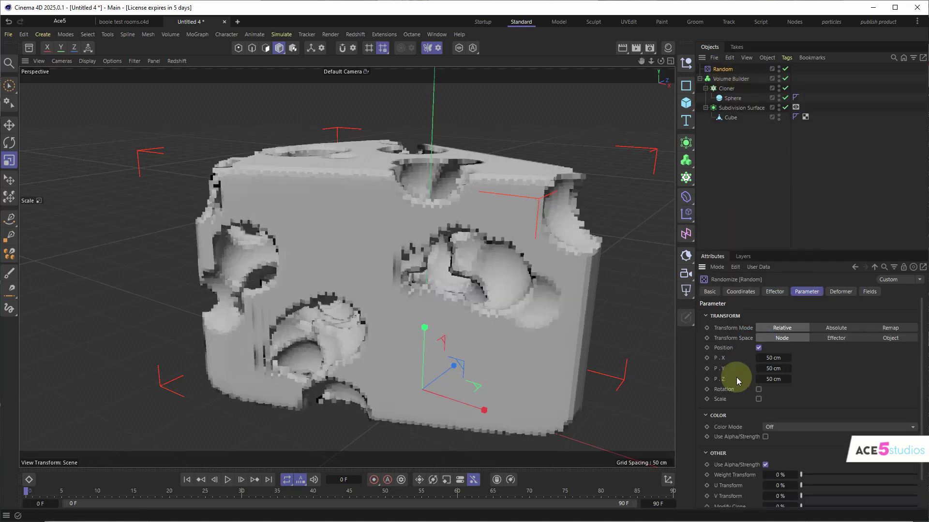
pyautogui.click(758, 348)
pyautogui.click(760, 367)
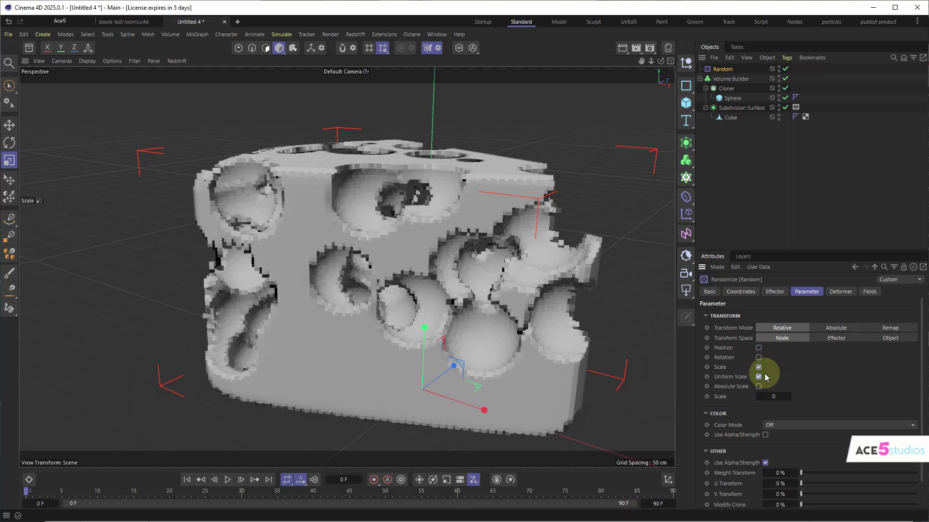
# Set the Random effector's uniform scale variation to 0.26, with the Volume Builder temporarily off to see the spheres
pyautogui.click(785, 79)
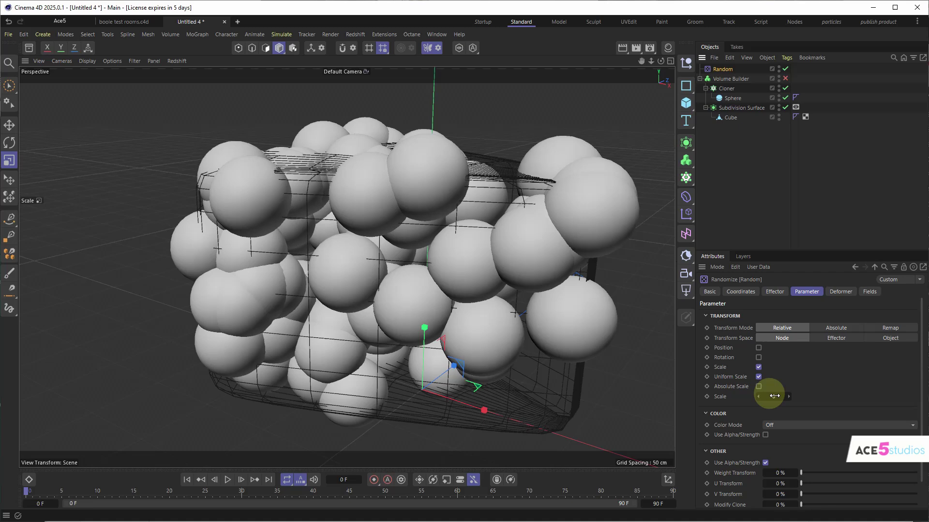
pyautogui.moveTo(774, 397)
pyautogui.mouseDown()
pyautogui.moveTo(793, 397)
pyautogui.moveTo(774, 397)
pyautogui.mouseUp()
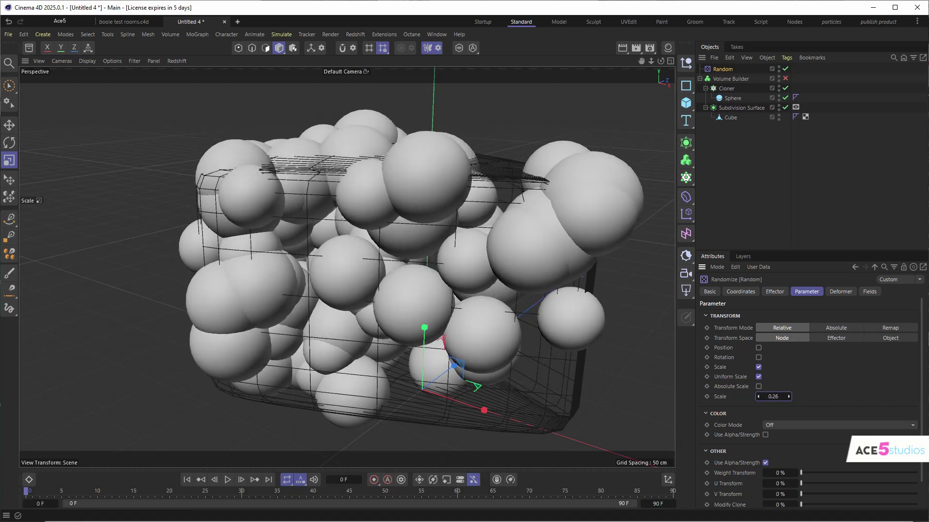
pyautogui.keyDown('alt'); pyautogui.moveTo(395, 245); pyautogui.dragTo(513, 239); pyautogui.keyUp('alt')
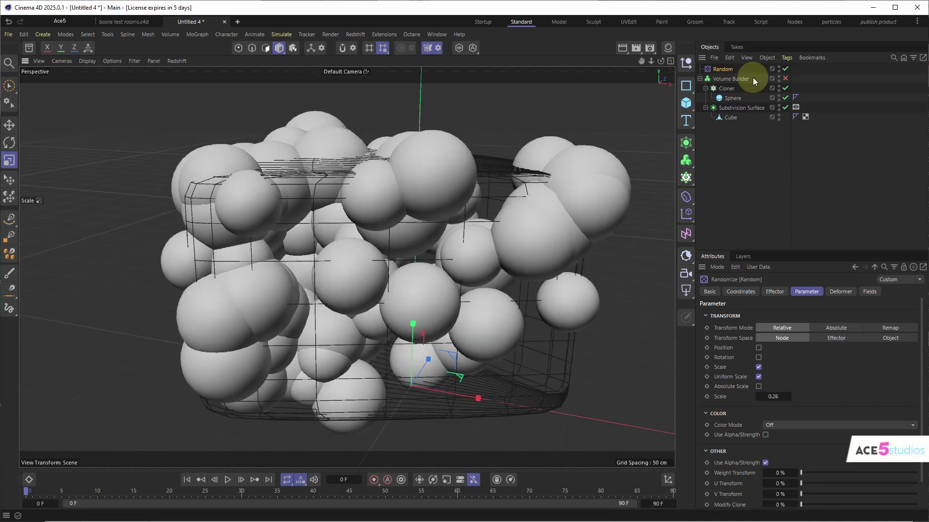
pyautogui.click(785, 79)
pyautogui.keyDown('alt'); pyautogui.moveTo(364, 313); pyautogui.dragTo(565, 174); pyautogui.keyUp('alt')
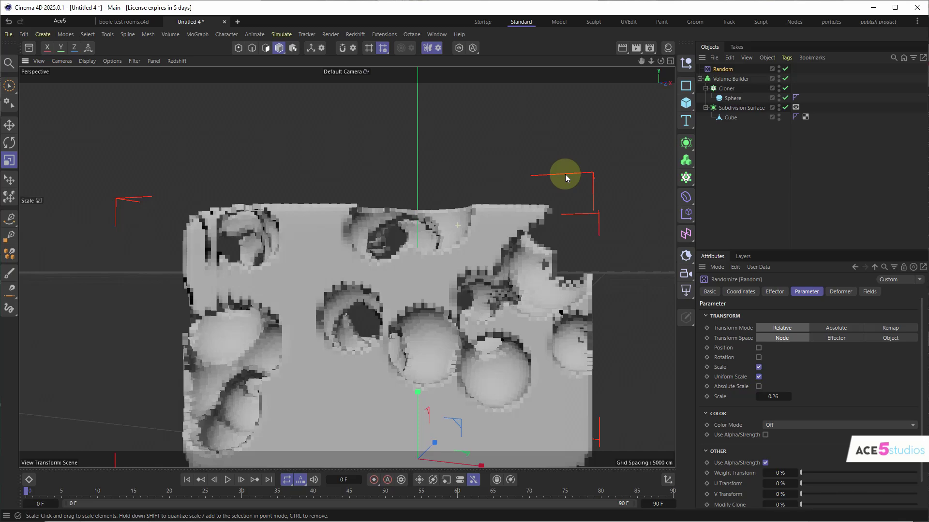
pyautogui.keyDown('alt'); pyautogui.moveTo(391, 324); pyautogui.dragTo(290, 193); pyautogui.keyUp('alt')
# Change the Cloner's distribution seed to 1234570 and inspect the hole pattern around the wedge
pyautogui.click(725, 90)
pyautogui.click(821, 338)
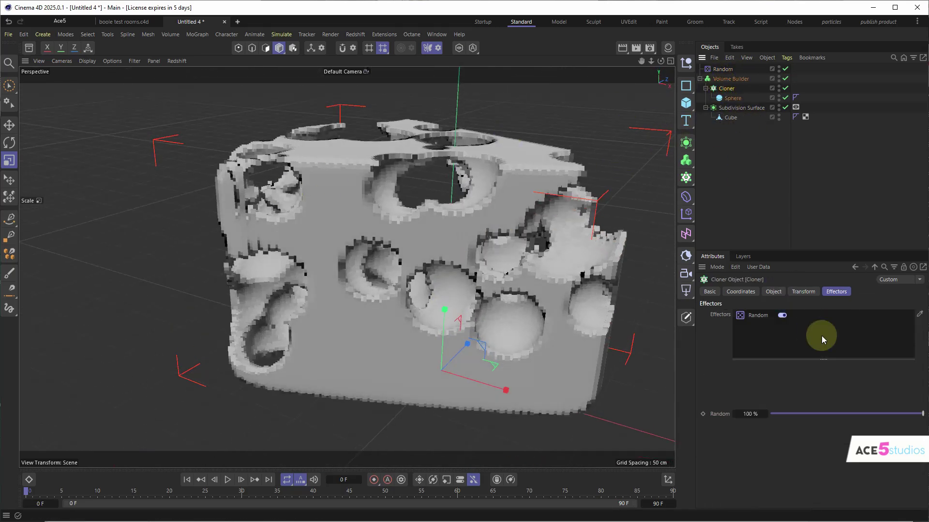
pyautogui.click(778, 292)
pyautogui.click(779, 431)
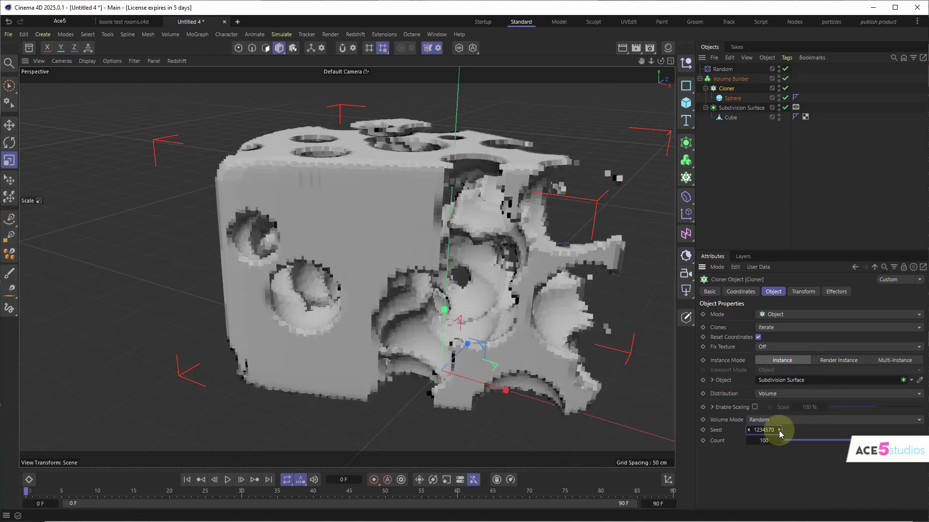
pyautogui.keyDown('alt'); pyautogui.moveTo(413, 175); pyautogui.dragTo(595, 149); pyautogui.keyUp('alt')
pyautogui.keyDown('alt'); pyautogui.moveTo(393, 124); pyautogui.dragTo(449, 161); pyautogui.keyUp('alt')
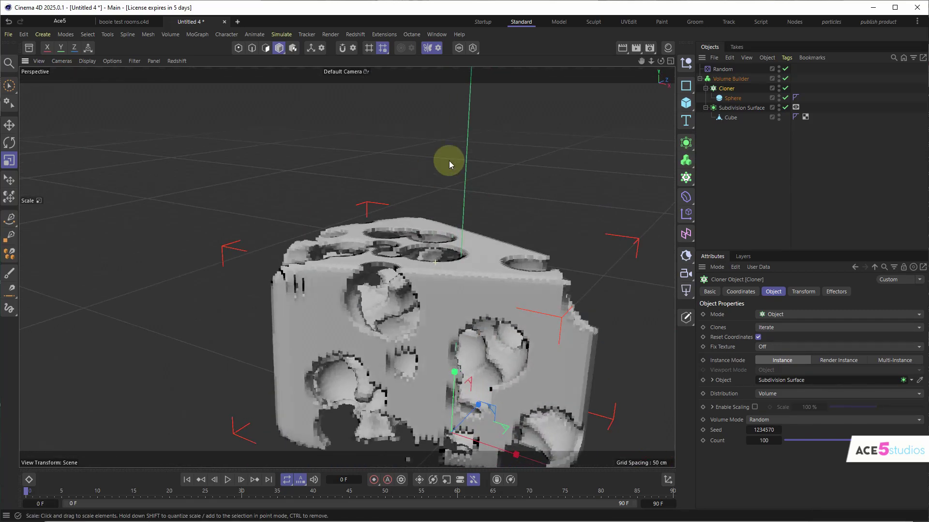
# Reduce the Cloner's count to 50 and scale up its source sphere for larger holes
pyautogui.click(730, 88)
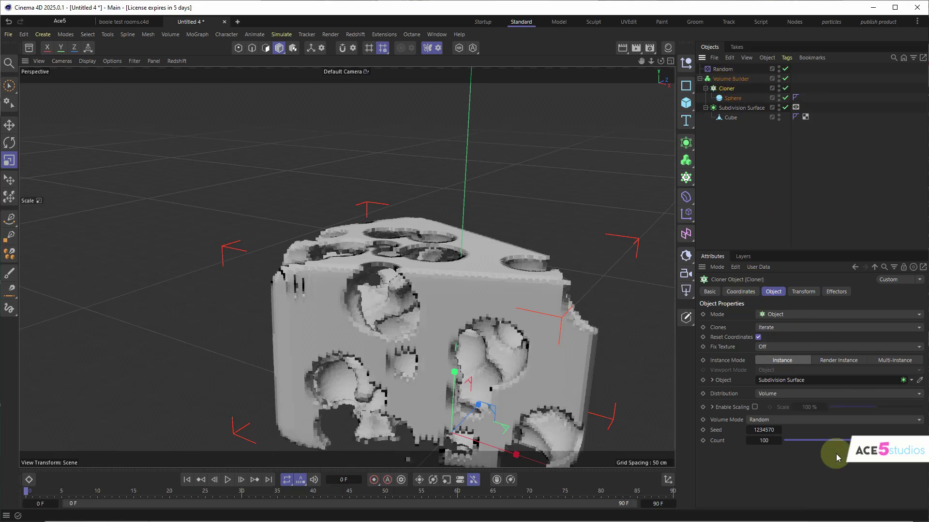
pyautogui.moveTo(853, 439); pyautogui.dragTo(852, 439)
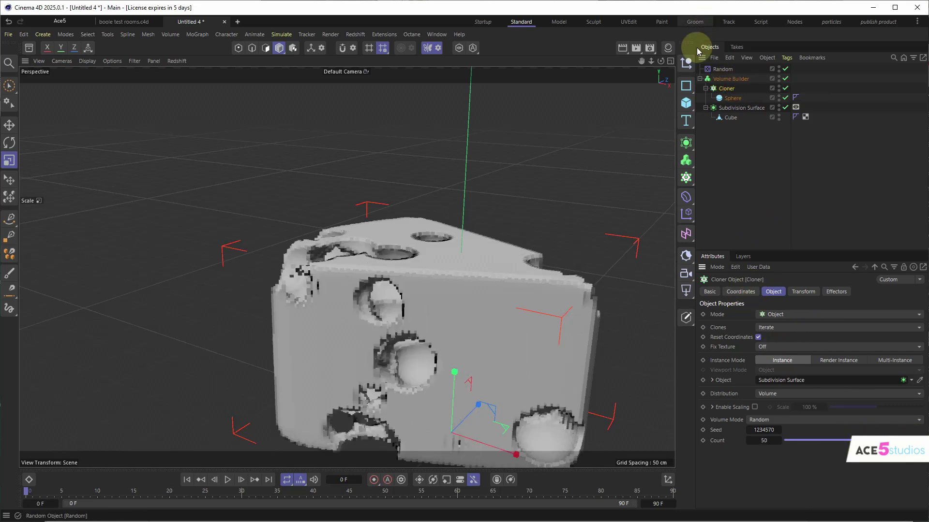
pyautogui.click(730, 99)
pyautogui.moveTo(353, 253); pyautogui.dragTo(464, 189)
# Step the Cloner's seed up to 1234579, checking each hole arrangement from several angles
pyautogui.click(727, 89)
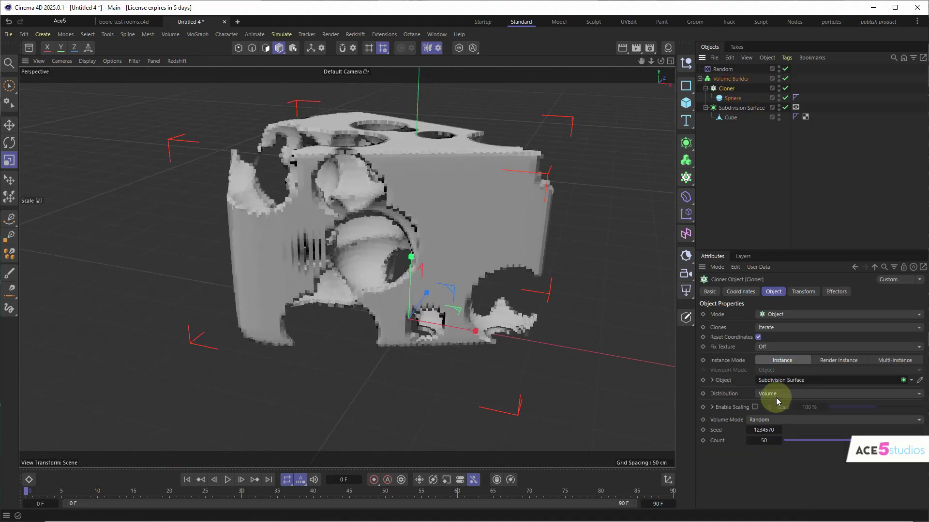
pyautogui.click(779, 430)
pyautogui.click(779, 430)
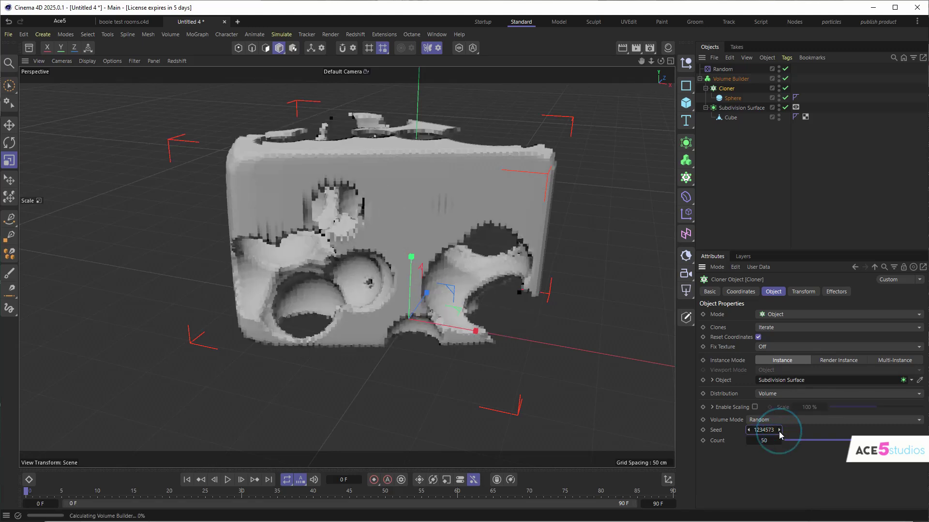
pyautogui.click(778, 430)
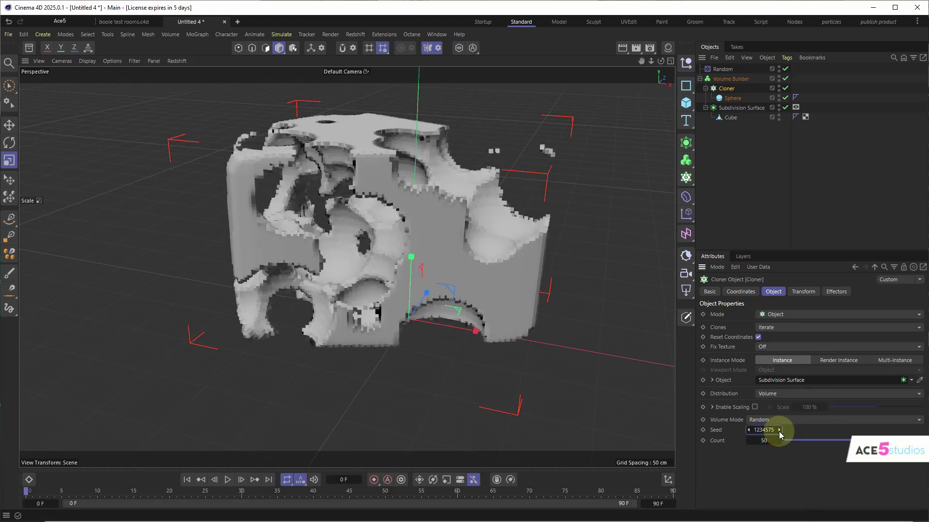
pyautogui.keyDown('alt'); pyautogui.moveTo(421, 108); pyautogui.dragTo(447, 167); pyautogui.keyUp('alt')
pyautogui.keyDown('alt'); pyautogui.moveTo(415, 186); pyautogui.dragTo(421, 254, button='middle'); pyautogui.keyUp('alt')
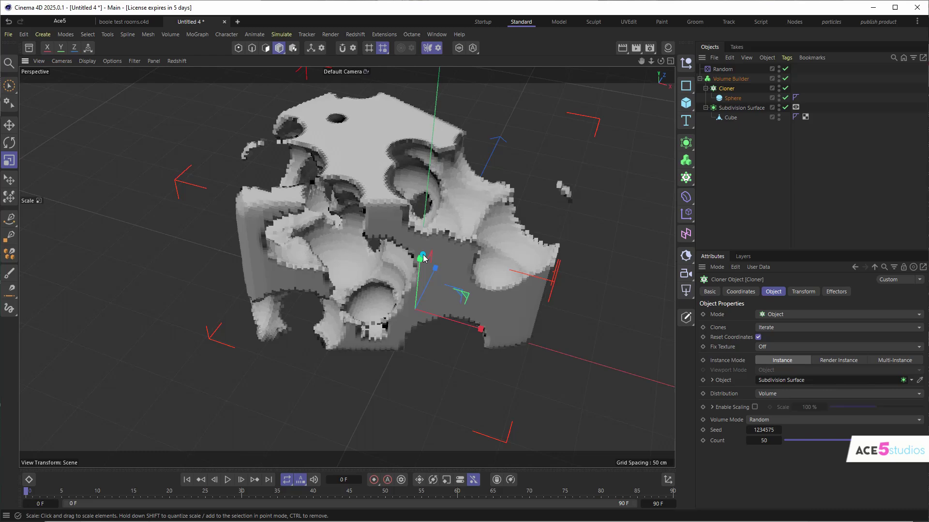
pyautogui.keyDown('alt'); pyautogui.moveTo(421, 254); pyautogui.dragTo(411, 232); pyautogui.keyUp('alt')
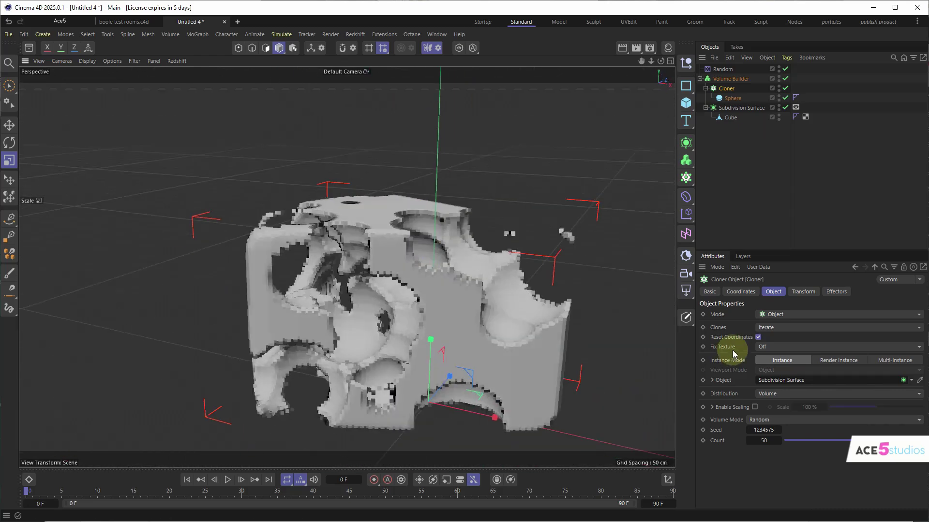
pyautogui.click(780, 431)
pyautogui.click(779, 430)
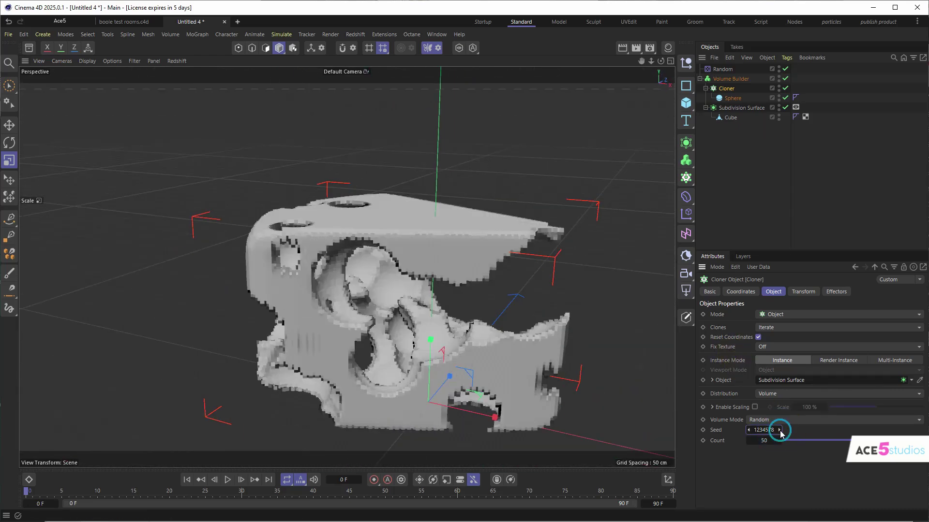
pyautogui.keyDown('alt'); pyautogui.moveTo(512, 262); pyautogui.dragTo(447, 277); pyautogui.keyUp('alt')
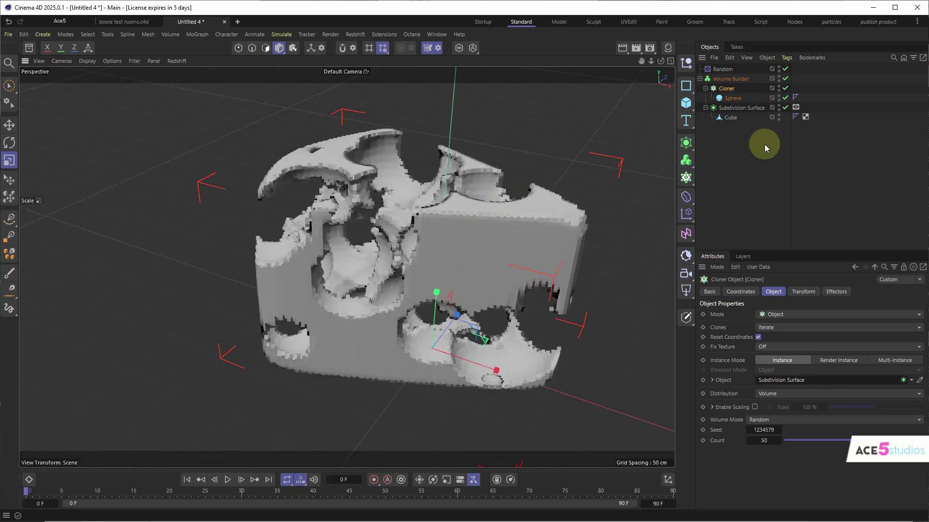
# Turn off the Volume Builder and add a Push Apart effector to the Cloner
pyautogui.click(785, 79)
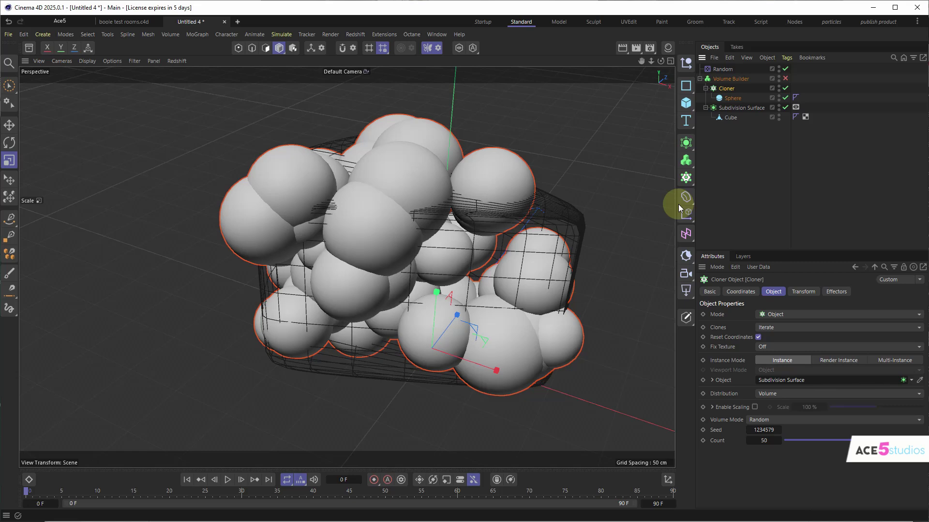
pyautogui.click(687, 216)
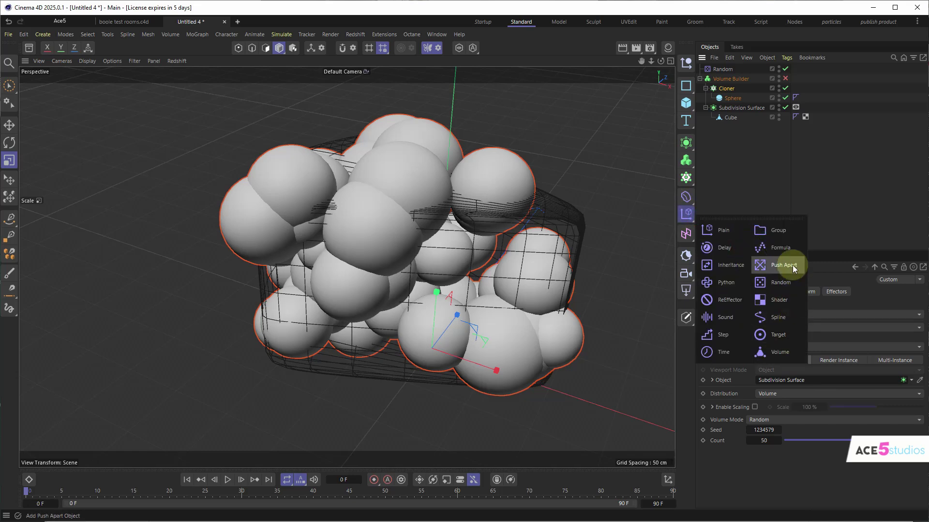
pyautogui.click(767, 267)
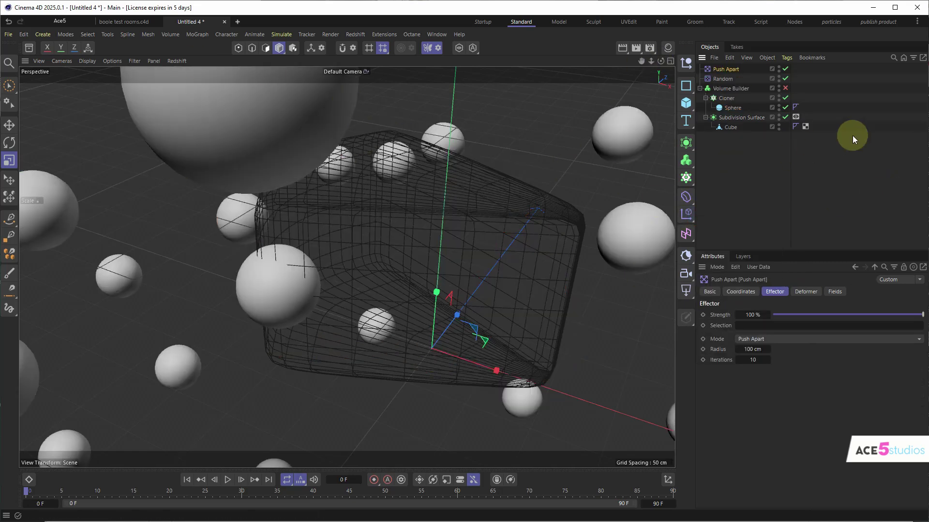
# Set the Push Apart effector's radius to 23 cm after trying 50 cm, and turn the Volume Builder back on
pyautogui.click(739, 350)
pyautogui.write('50')
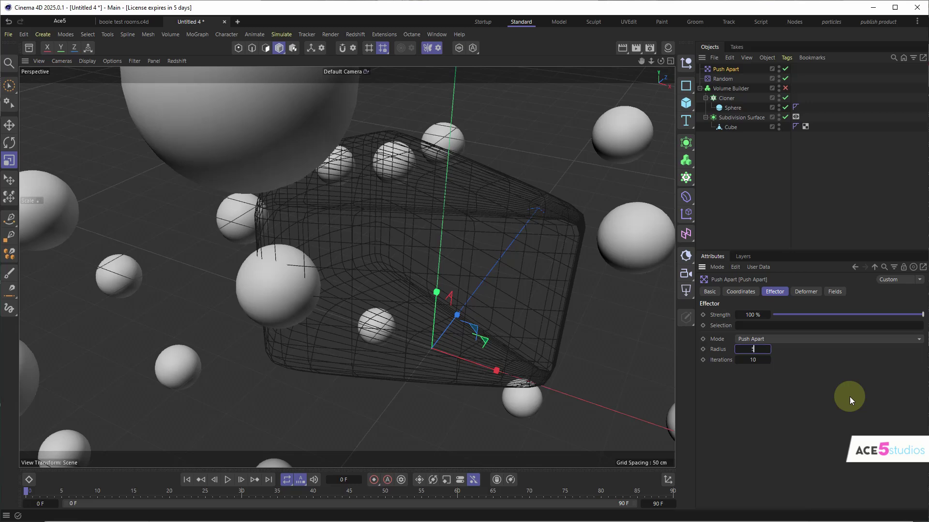
pyautogui.press('Return')
pyautogui.moveTo(757, 350); pyautogui.dragTo(744, 350)
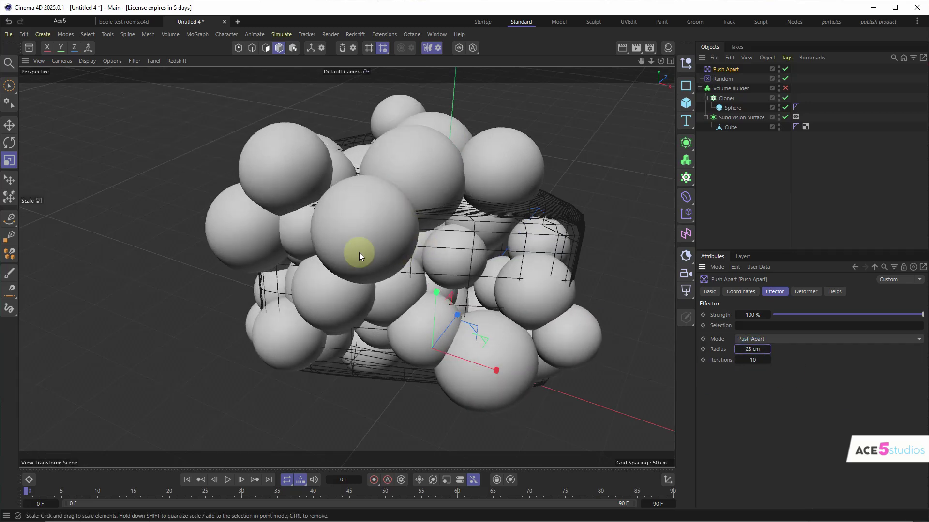
pyautogui.keyDown('alt'); pyautogui.moveTo(359, 253); pyautogui.dragTo(322, 256); pyautogui.keyUp('alt')
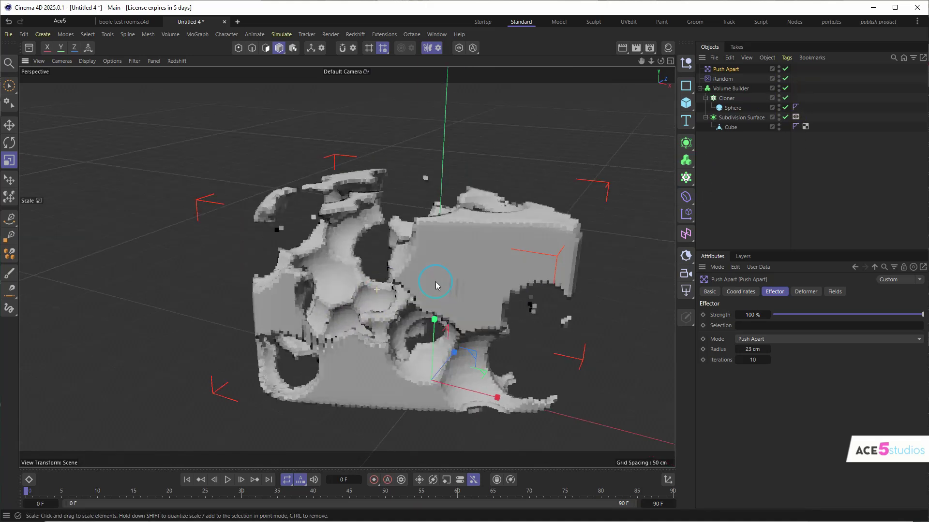
# Lower the Cloner's count to 19 so fewer holes cut into the wedge
pyautogui.click(727, 98)
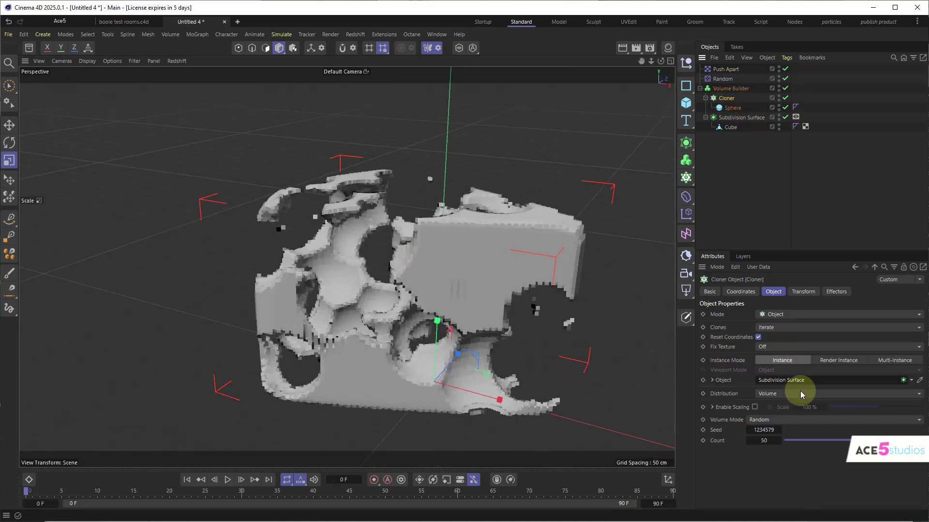
pyautogui.moveTo(845, 441); pyautogui.dragTo(823, 441)
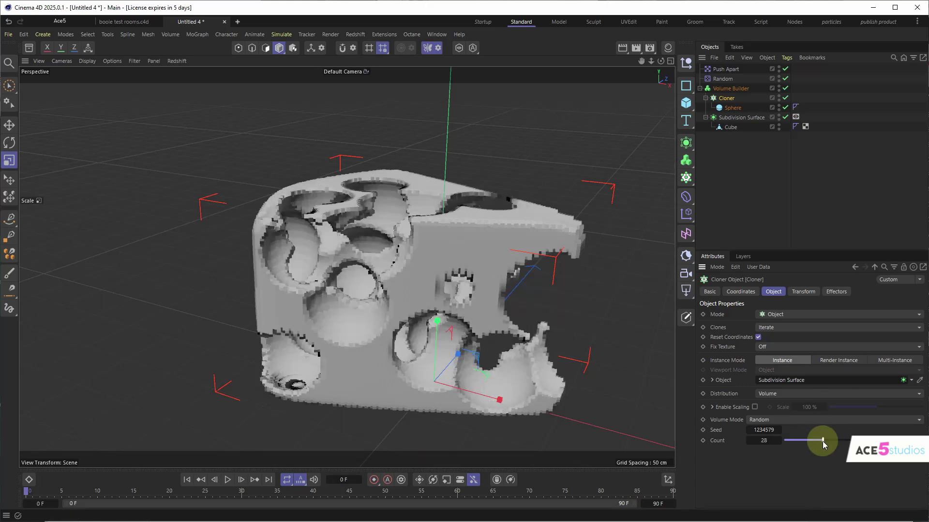
pyautogui.keyDown('alt'); pyautogui.moveTo(448, 278); pyautogui.dragTo(487, 281); pyautogui.keyUp('alt')
pyautogui.moveTo(800, 442); pyautogui.dragTo(804, 440)
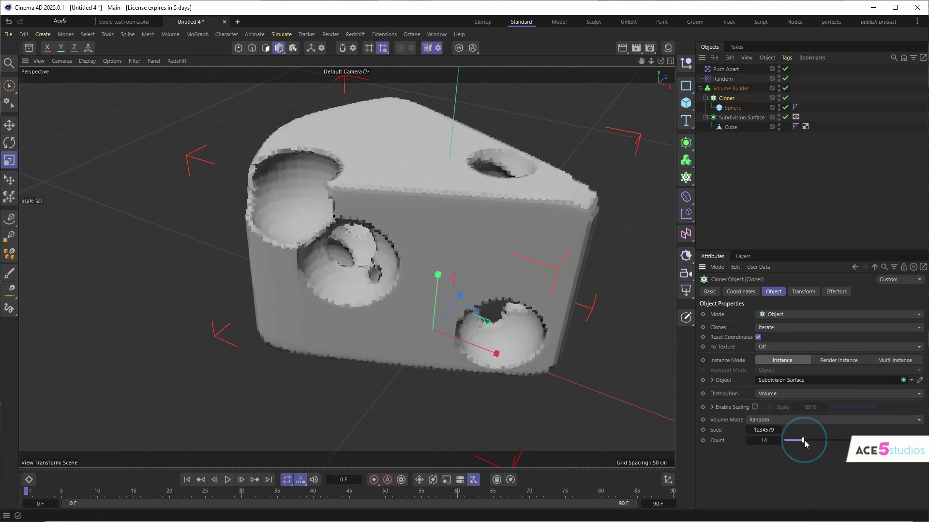
# Scale the Cloner's source sphere up slightly while the Volume Builder is active
pyautogui.click(737, 108)
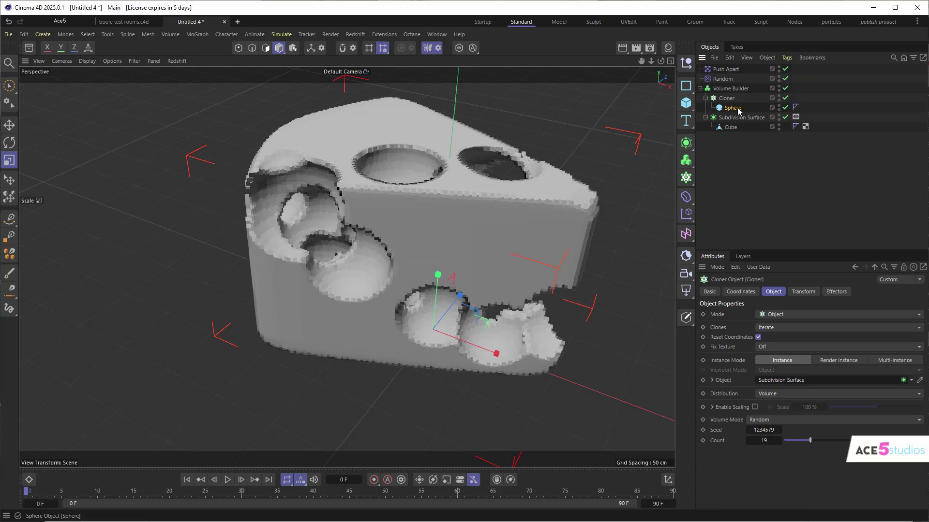
pyautogui.press('t')
pyautogui.moveTo(356, 239)
pyautogui.mouseDown()
pyautogui.moveTo(425, 222)
pyautogui.moveTo(400, 230)
pyautogui.moveTo(446, 239)
pyautogui.moveTo(551, 215)
pyautogui.moveTo(525, 245)
pyautogui.moveTo(450, 233)
pyautogui.mouseUp()
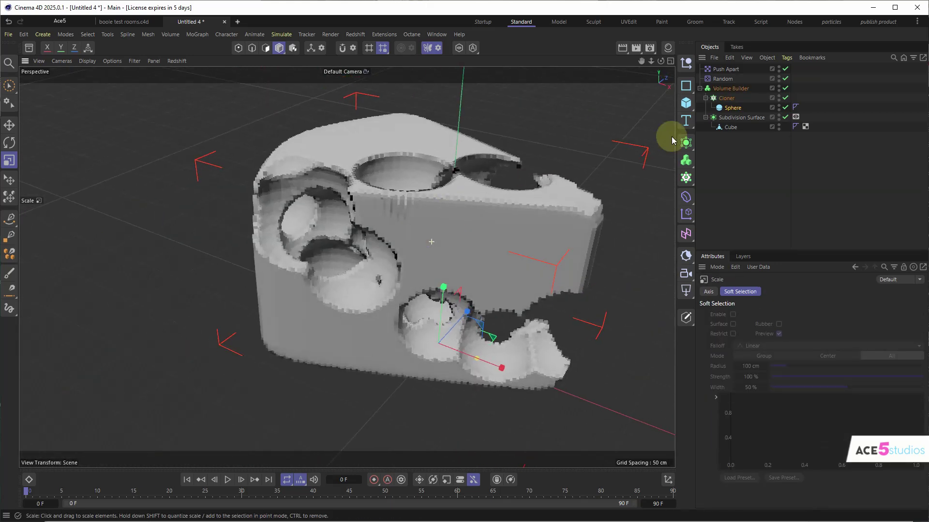
# Turn off the Volume Builder and switch the Push Apart effector's mode to Scale Apart
pyautogui.click(733, 73)
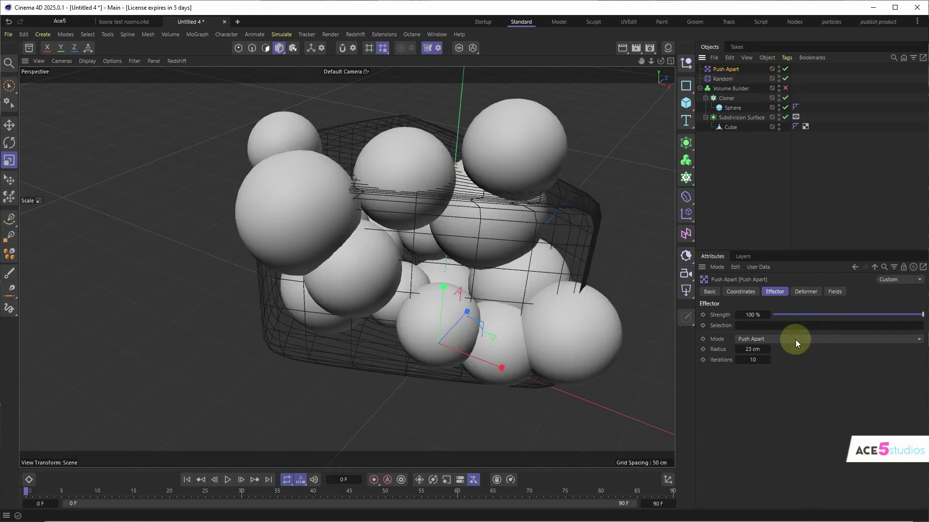
pyautogui.click(795, 340)
pyautogui.click(788, 377)
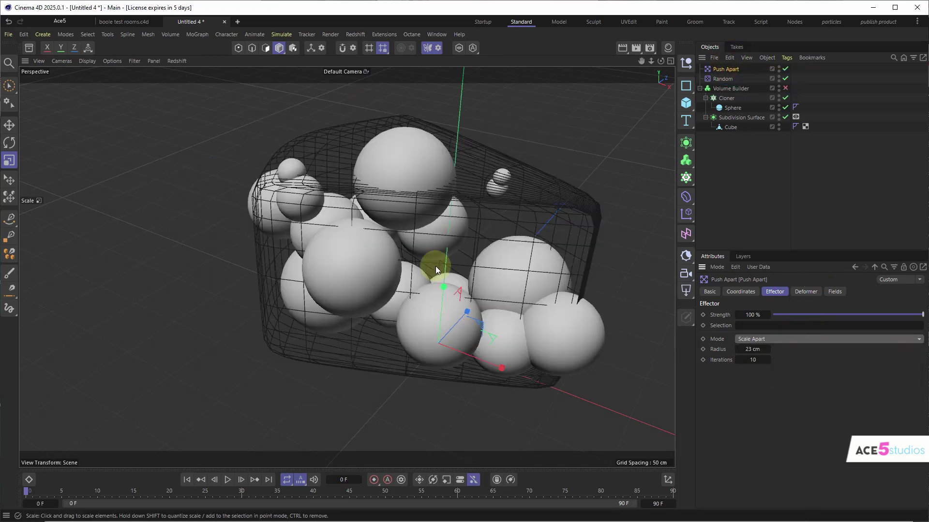
pyautogui.keyDown('alt'); pyautogui.moveTo(435, 266); pyautogui.dragTo(435, 239); pyautogui.keyUp('alt')
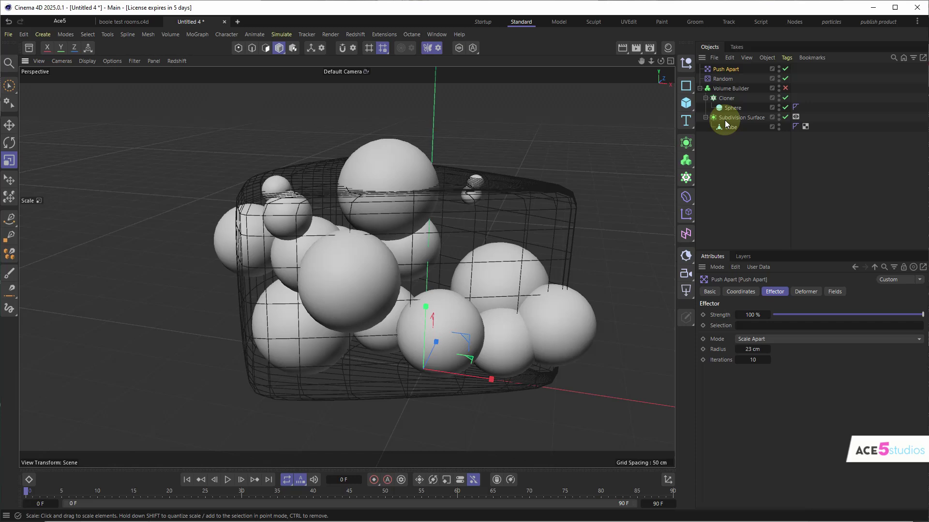
# Enlarge the Cloner's source sphere to a radius of about 46 cm and turn the Volume Builder back on
pyautogui.click(732, 108)
pyautogui.moveTo(377, 213); pyautogui.dragTo(514, 186)
pyautogui.click(785, 88)
pyautogui.keyDown('alt'); pyautogui.moveTo(444, 239); pyautogui.dragTo(512, 233); pyautogui.keyUp('alt')
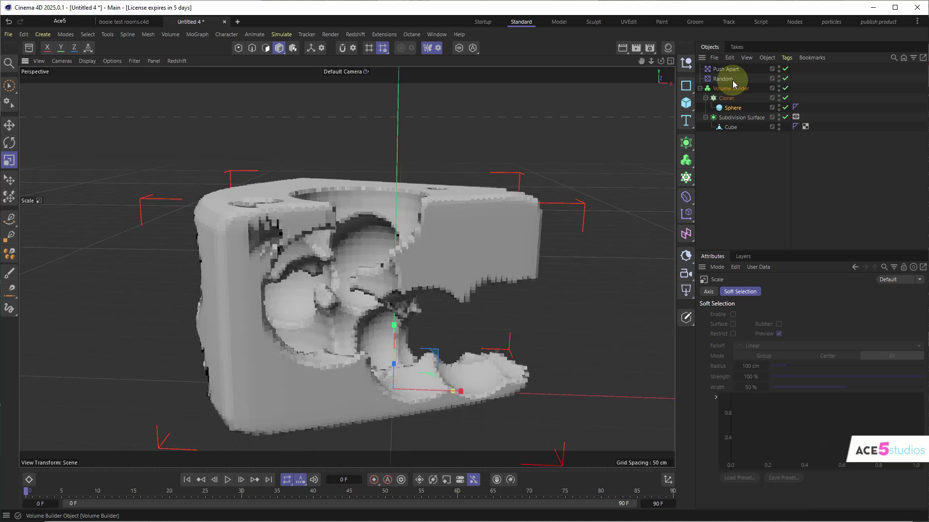
# Change the Cloner's seed to 1234581 for a cleaner arrangement of holes
pyautogui.click(728, 101)
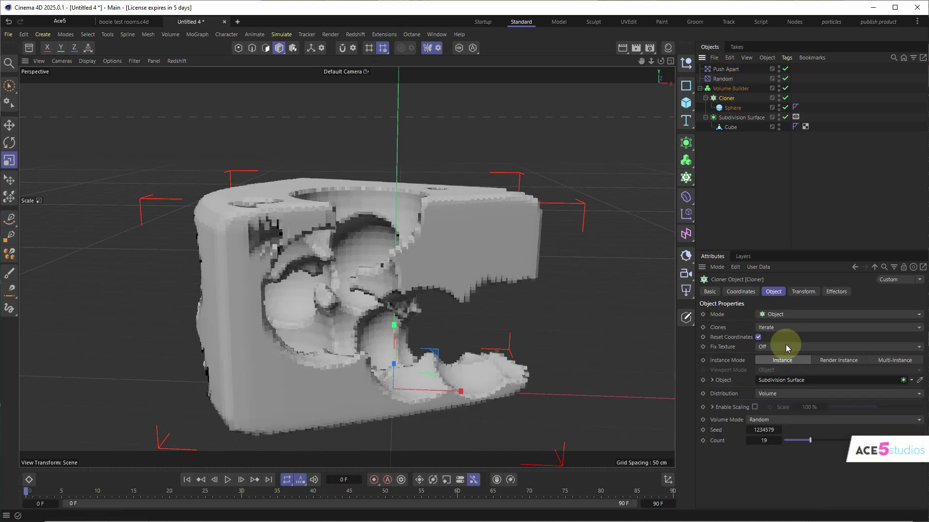
pyautogui.click(778, 432)
pyautogui.keyDown('alt'); pyautogui.moveTo(336, 183); pyautogui.dragTo(373, 231); pyautogui.keyUp('alt')
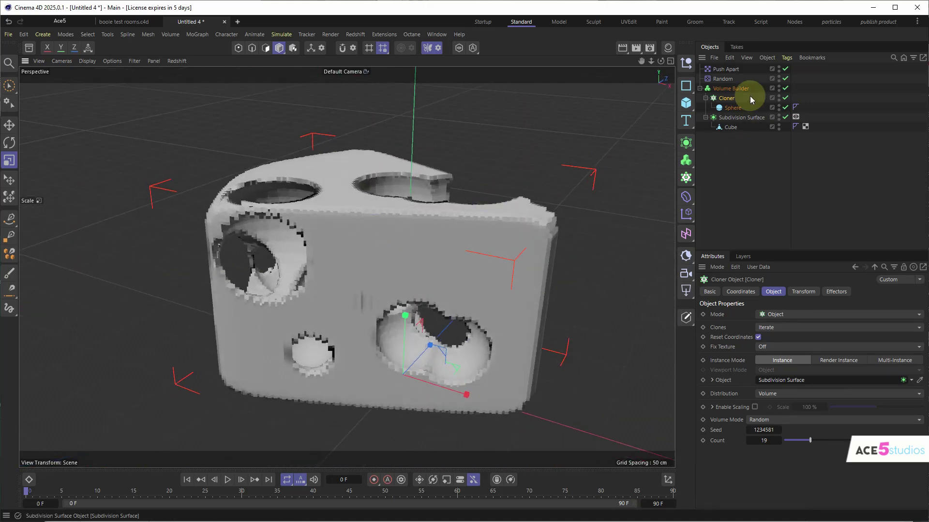
# Add a Volume Mesher as the parent of the Volume Builder
pyautogui.click(706, 91)
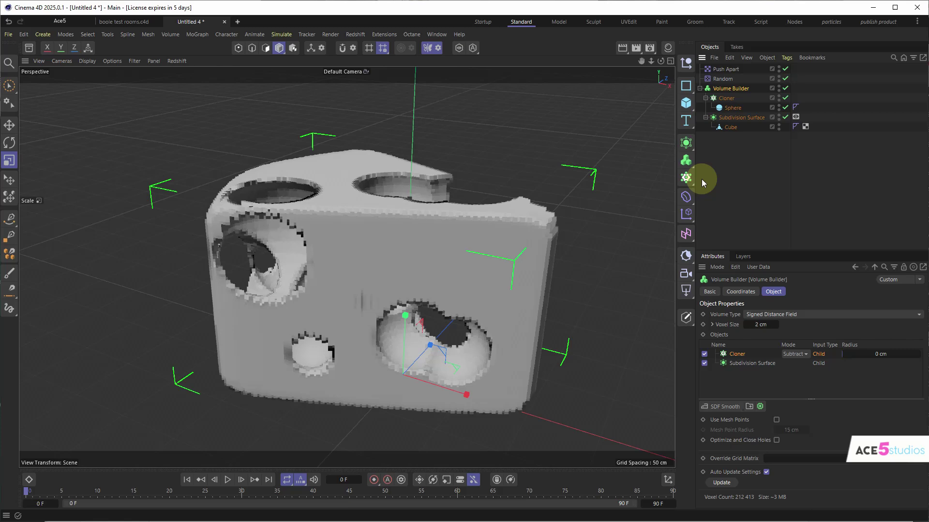
pyautogui.keyDown('alt'); pyautogui.moveTo(687, 161); pyautogui.dragTo(734, 194); pyautogui.keyUp('alt')
# Raise the source sphere's segments to 100 to smooth the edges of the holes
pyautogui.keyDown('alt'); pyautogui.moveTo(377, 187); pyautogui.dragTo(488, 157); pyautogui.keyUp('alt')
pyautogui.click(738, 116)
pyautogui.moveTo(861, 325); pyautogui.dragTo(927, 325)
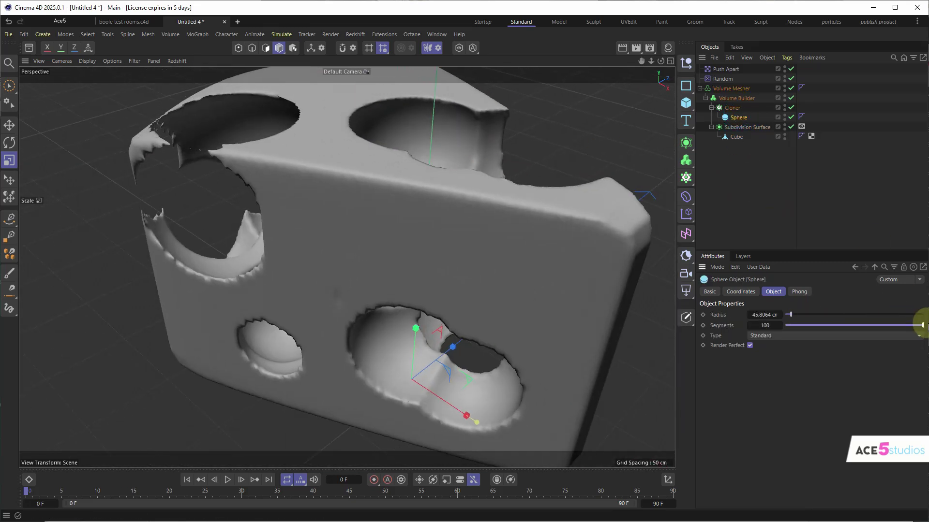
# Set the Volume Builder's voxel size to 1 cm to refine the hole edges
pyautogui.moveTo(554, 333)
pyautogui.keyDown('alt'); pyautogui.mouseDown()
pyautogui.moveTo(354, 230)
pyautogui.moveTo(456, 238)
pyautogui.moveTo(327, 238)
pyautogui.moveTo(545, 148)
pyautogui.mouseUp(); pyautogui.keyUp('alt')
pyautogui.click(729, 100)
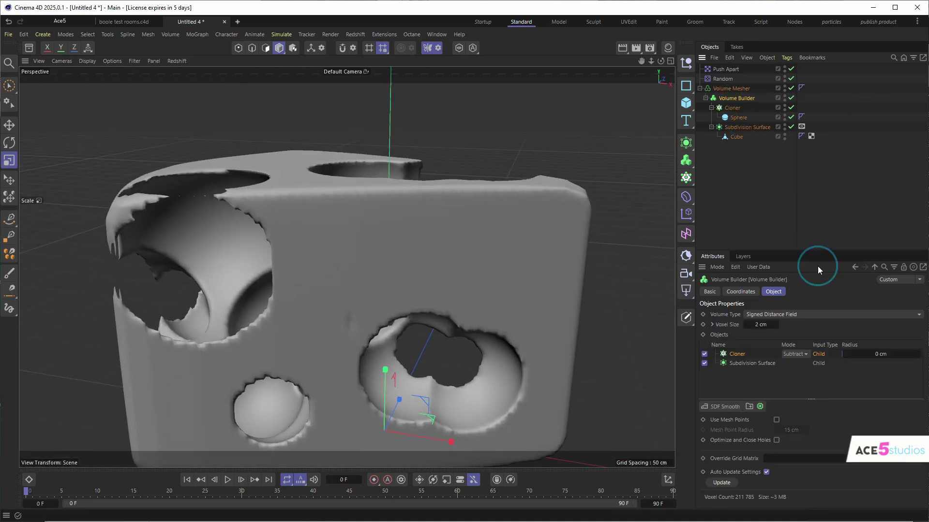
pyautogui.click(759, 324)
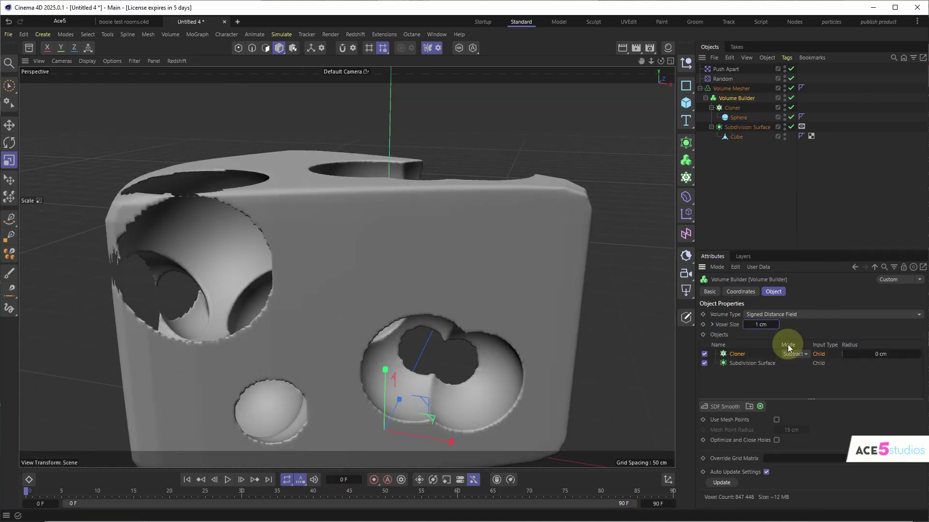
pyautogui.keyDown('alt'); pyautogui.moveTo(188, 171); pyautogui.dragTo(218, 213); pyautogui.keyUp('alt')
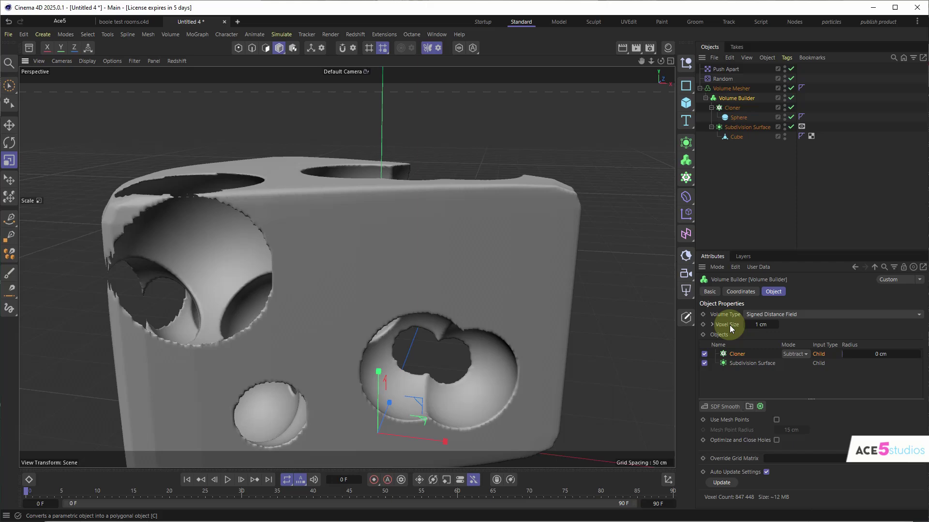
# Add an SDF Smooth filter to the Volume Builder to round off the edges of the holes
pyautogui.click(721, 406)
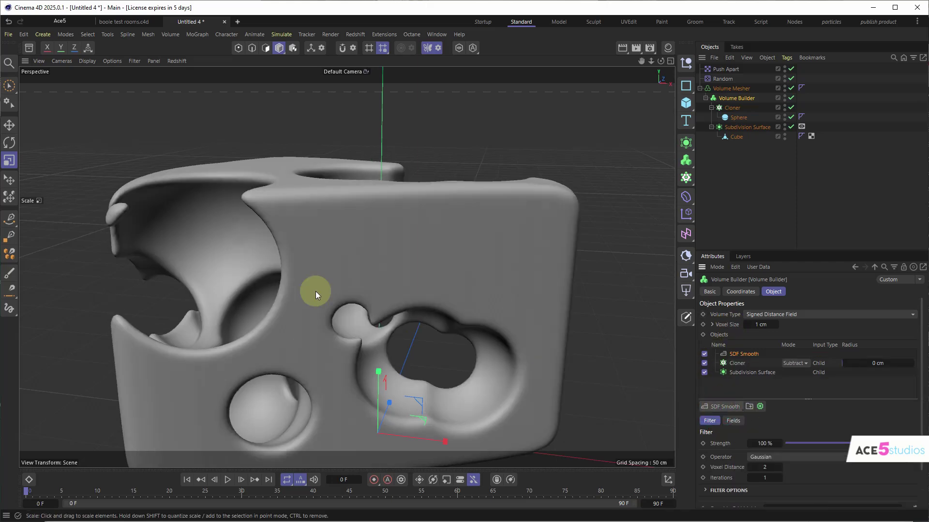
pyautogui.keyDown('alt'); pyautogui.moveTo(316, 291); pyautogui.dragTo(413, 237); pyautogui.keyUp('alt')
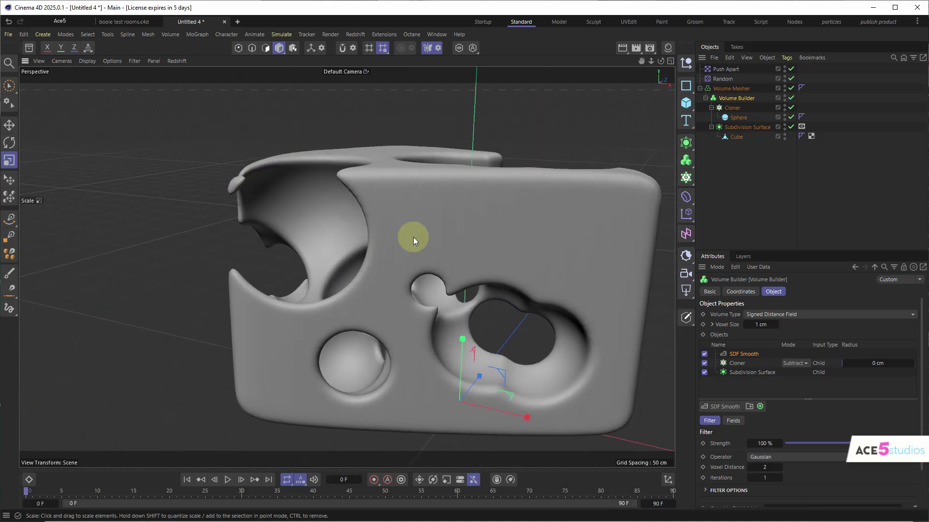
pyautogui.keyDown('alt'); pyautogui.moveTo(325, 309); pyautogui.dragTo(319, 227); pyautogui.keyUp('alt')
# Set the Cloner's seed to 1234583 with a count of 8, and rescale its source sphere
pyautogui.click(733, 108)
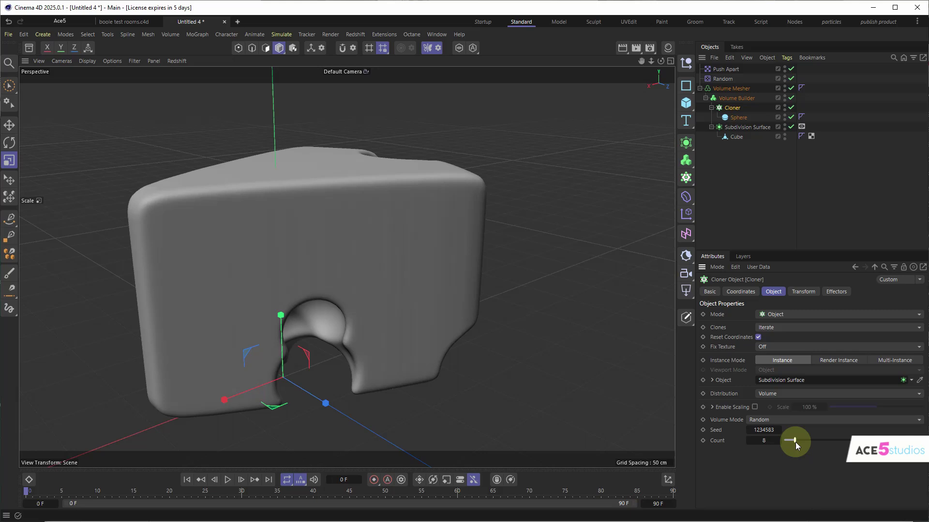
pyautogui.click(737, 117)
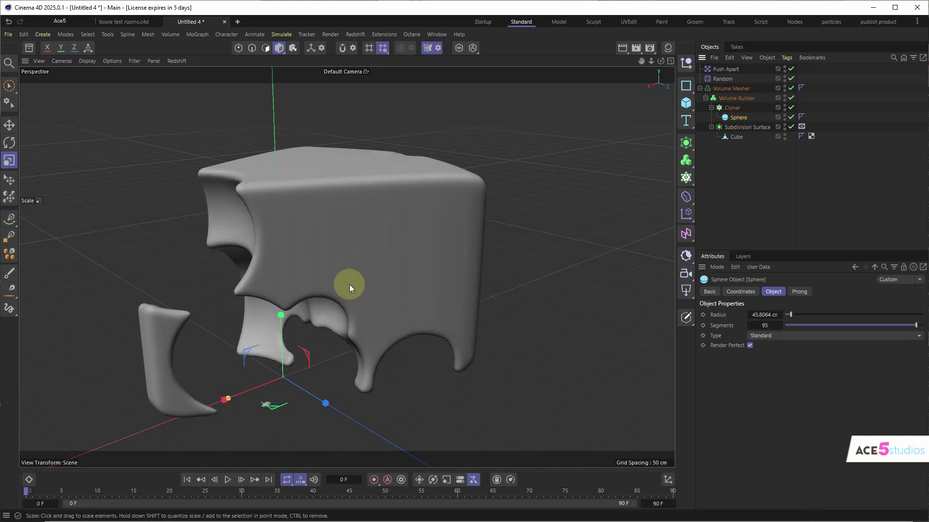
pyautogui.moveTo(349, 284); pyautogui.dragTo(444, 247)
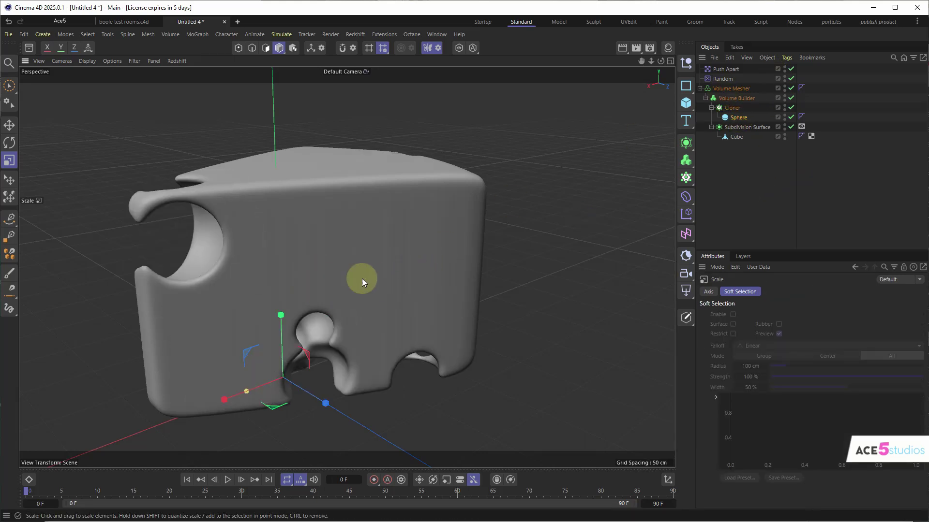
pyautogui.keyDown('alt'); pyautogui.moveTo(242, 272); pyautogui.dragTo(380, 276); pyautogui.keyUp('alt')
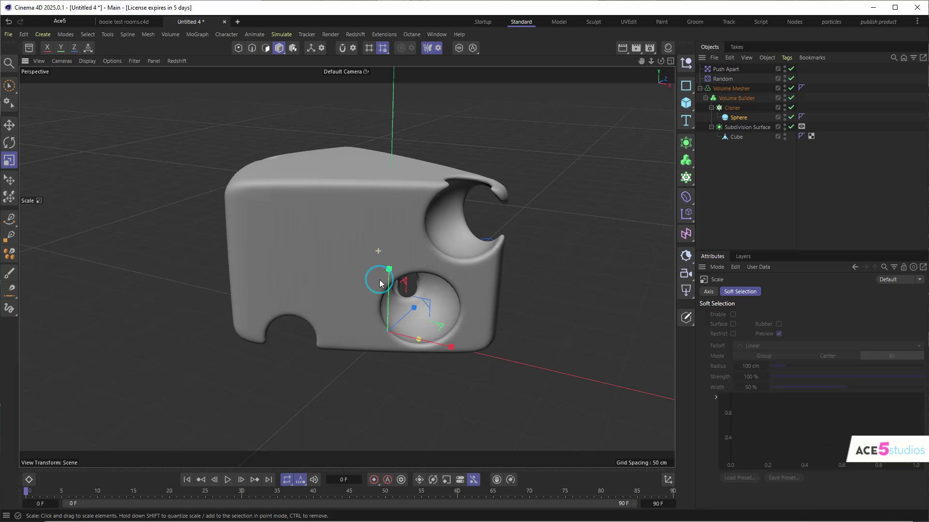
# Raise the Cloner's count to 57 and rescale the source sphere to get more holes in the wedge
pyautogui.click(714, 111)
pyautogui.moveTo(767, 440); pyautogui.dragTo(838, 441)
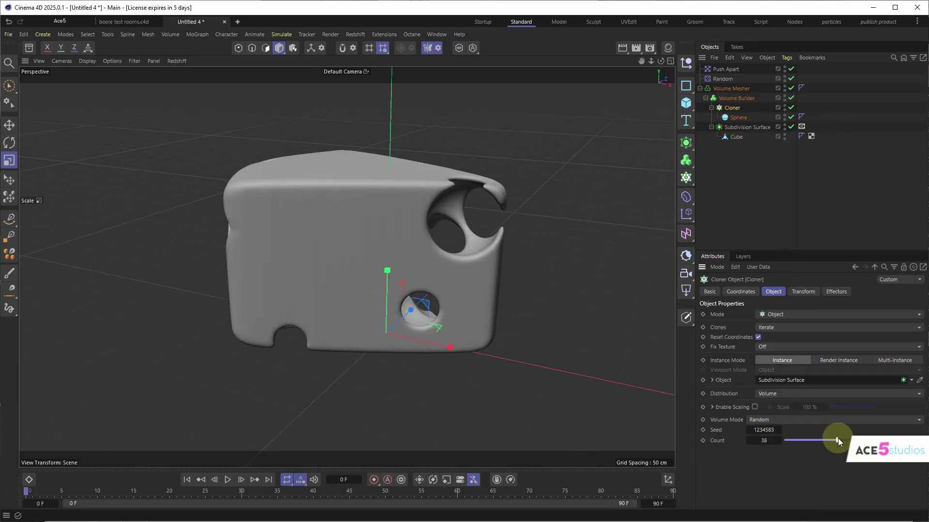
pyautogui.click(734, 119)
pyautogui.click(528, 226)
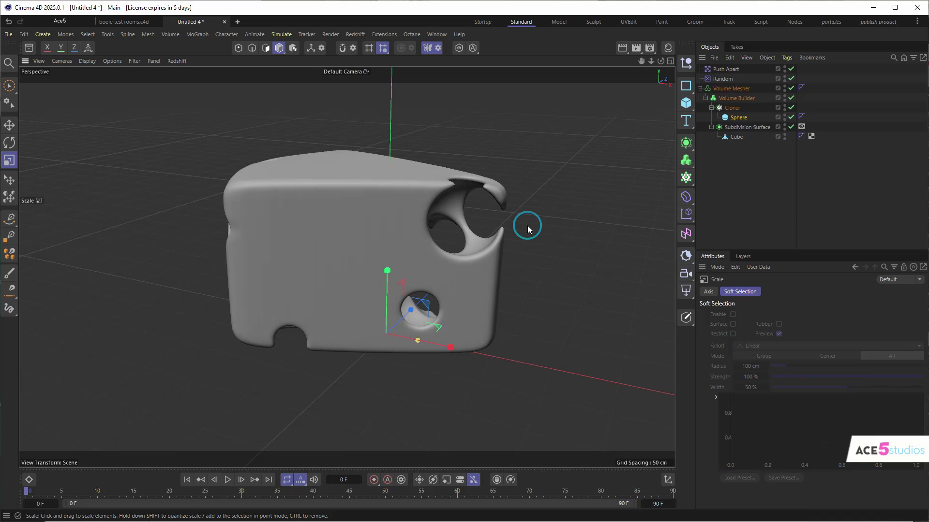
pyautogui.moveTo(506, 229); pyautogui.dragTo(516, 234)
pyautogui.keyDown('alt'); pyautogui.moveTo(455, 208); pyautogui.dragTo(661, 126); pyautogui.keyUp('alt')
pyautogui.click(737, 109)
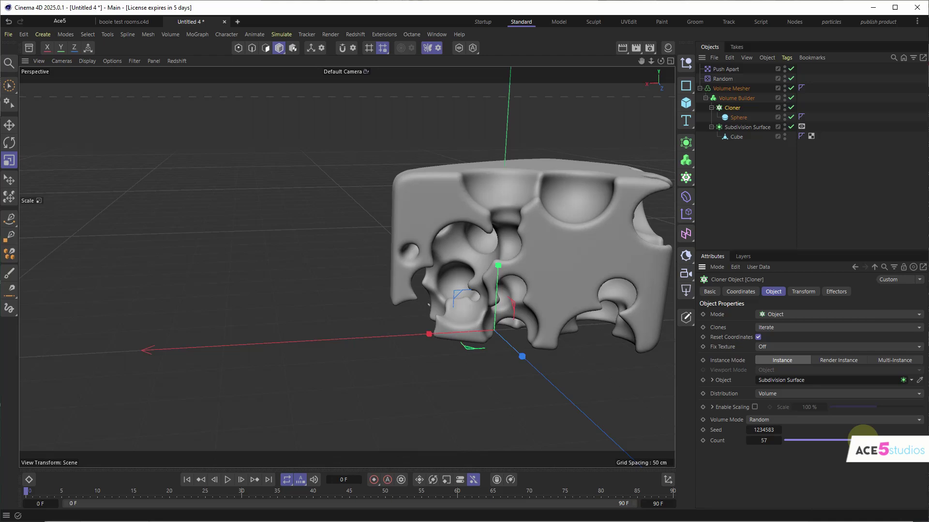
# Change the Cloner's seed to 1234586 for a different arrangement of holes
pyautogui.keyDown('alt'); pyautogui.moveTo(517, 228); pyautogui.dragTo(643, 271); pyautogui.keyUp('alt')
pyautogui.click(780, 429)
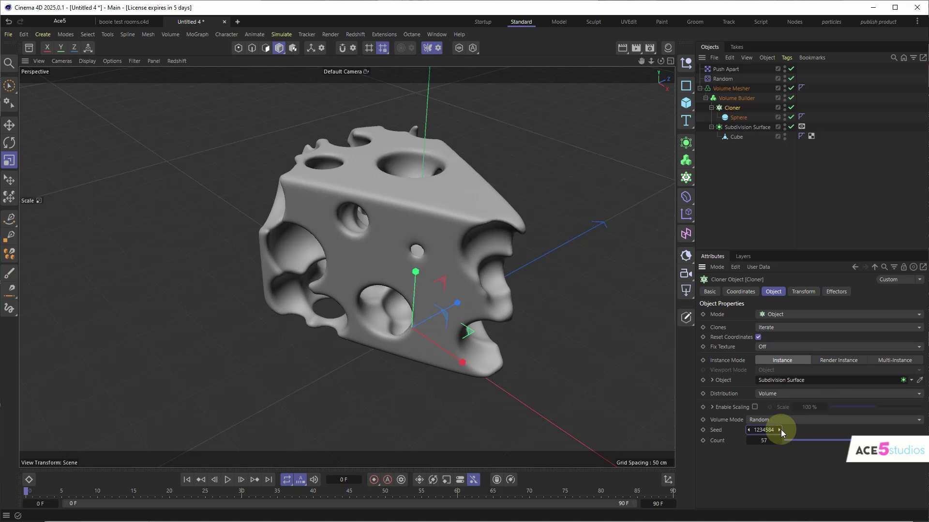
pyautogui.keyDown('alt'); pyautogui.moveTo(393, 190); pyautogui.dragTo(452, 209); pyautogui.keyUp('alt')
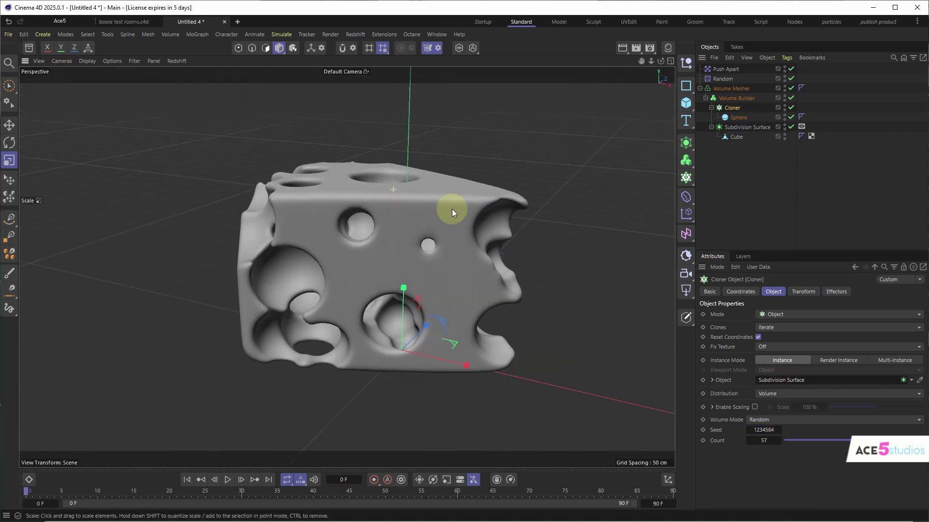
pyautogui.click(780, 429)
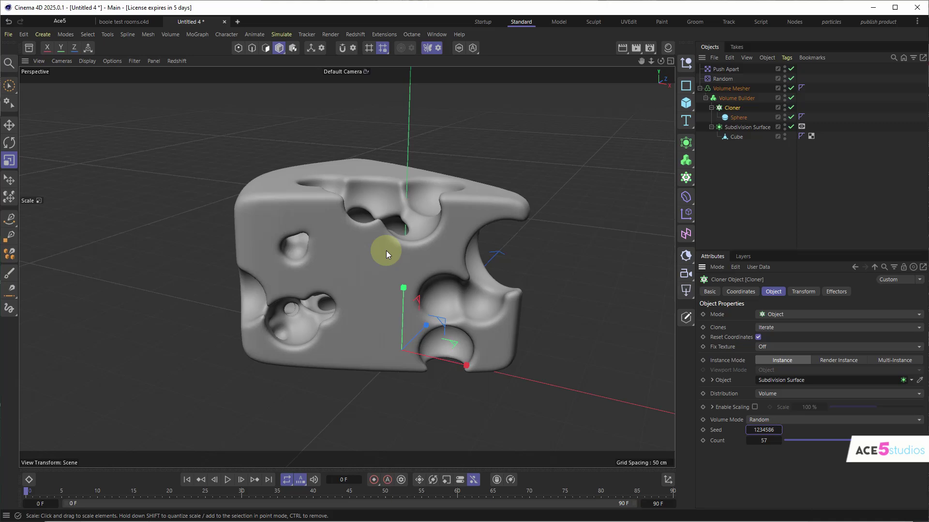
# Add a 400 × 400 cm Plane as a floor for the cheese
pyautogui.moveTo(386, 250)
pyautogui.keyDown('alt'); pyautogui.mouseDown()
pyautogui.moveTo(373, 238)
pyautogui.moveTo(366, 267)
pyautogui.moveTo(552, 245)
pyautogui.moveTo(413, 232)
pyautogui.moveTo(355, 283)
pyautogui.moveTo(450, 263)
pyautogui.moveTo(408, 219)
pyautogui.moveTo(397, 251)
pyautogui.mouseUp(); pyautogui.keyUp('alt')
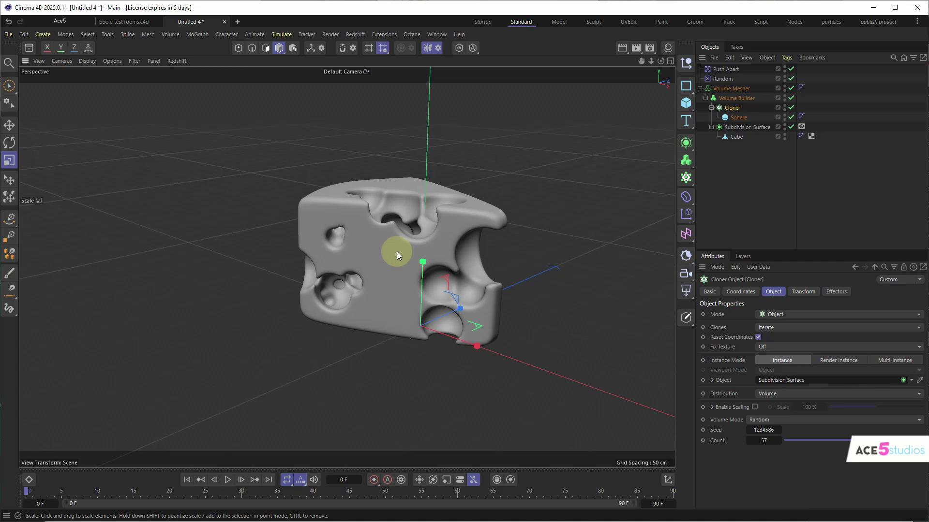
pyautogui.keyDown('alt'); pyautogui.moveTo(397, 252); pyautogui.dragTo(378, 271); pyautogui.keyUp('alt')
pyautogui.moveTo(686, 101); pyautogui.dragTo(730, 182)
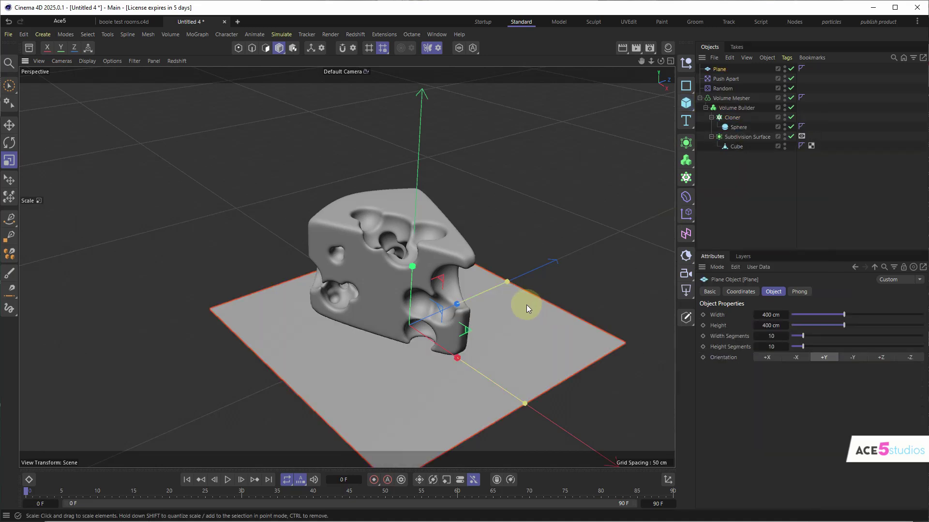
# Add a Redshift area light, move it away to the side of the cheese and rotate it toward the model
pyautogui.click(685, 290)
pyautogui.press('e')
pyautogui.moveTo(450, 314); pyautogui.dragTo(692, 193)
pyautogui.press('r')
pyautogui.moveTo(532, 268); pyautogui.dragTo(641, 225)
# Raise the area light so that it lights the cheese from higher above the floor plane
pyautogui.press('e')
pyautogui.keyDown('alt'); pyautogui.moveTo(600, 238); pyautogui.dragTo(541, 244, button='right'); pyautogui.keyUp('alt')
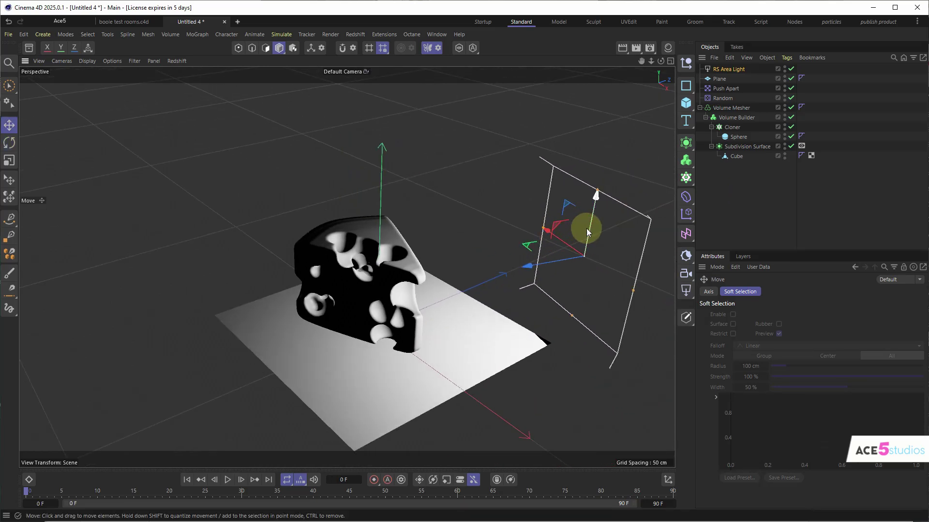
pyautogui.moveTo(586, 226); pyautogui.dragTo(569, 154)
pyautogui.press('r')
pyautogui.moveTo(375, 274)
pyautogui.keyDown('alt'); pyautogui.mouseDown()
pyautogui.moveTo(401, 215)
pyautogui.moveTo(368, 271)
pyautogui.mouseUp(); pyautogui.keyUp('alt')
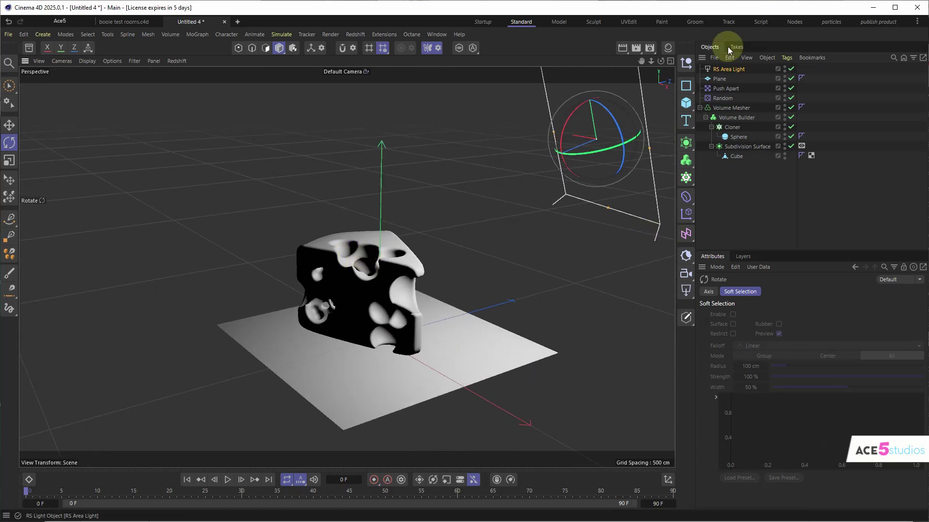
# Create a new material with a cheese-yellow base color of hue 39°, saturation 64% and value about 100%
pyautogui.click(668, 47)
pyautogui.click(620, 75)
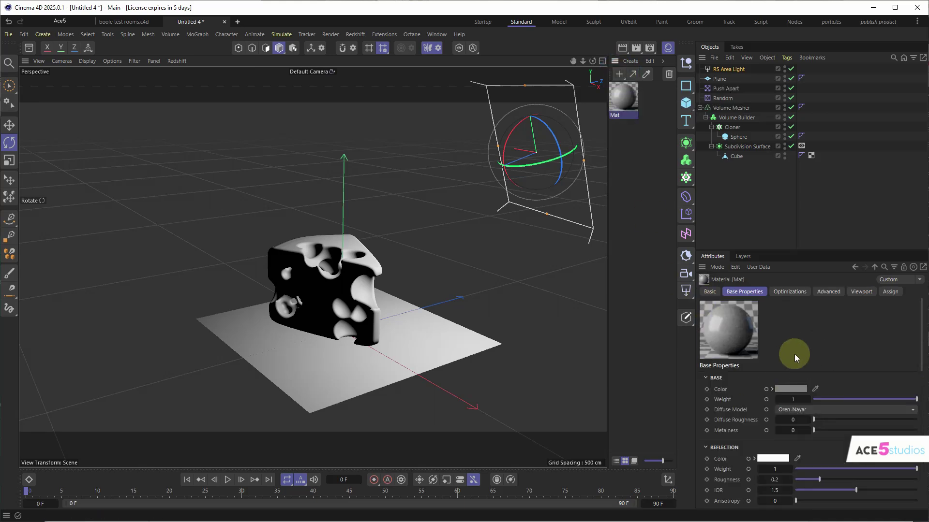
pyautogui.moveTo(794, 354); pyautogui.dragTo(784, 394, button='middle')
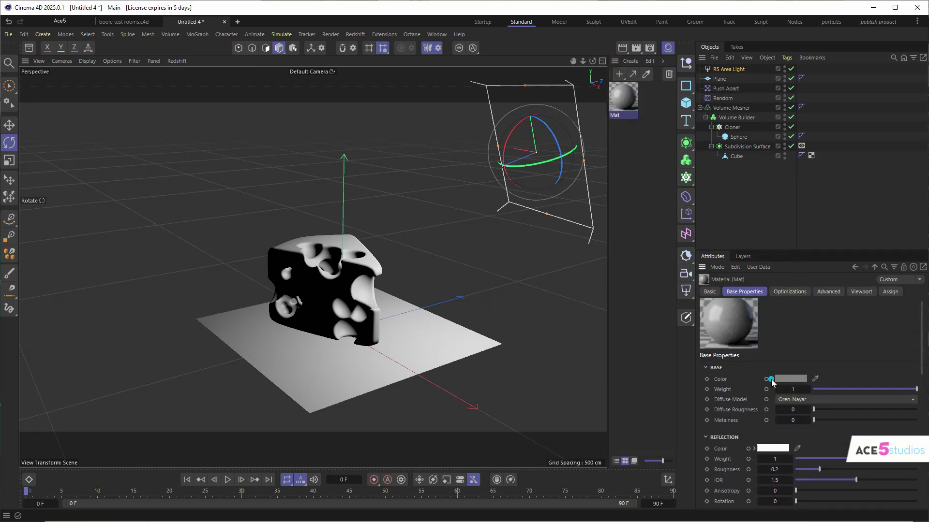
pyautogui.click(772, 380)
pyautogui.click(832, 404)
pyautogui.moveTo(828, 414); pyautogui.dragTo(865, 414)
pyautogui.click(914, 425)
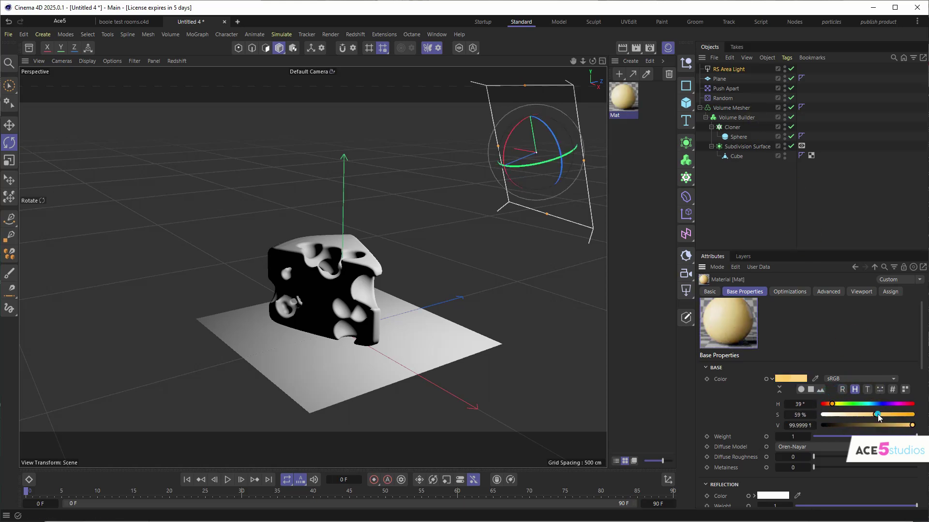
# Apply the yellow material to the Volume Mesher
pyautogui.moveTo(627, 94); pyautogui.dragTo(731, 108)
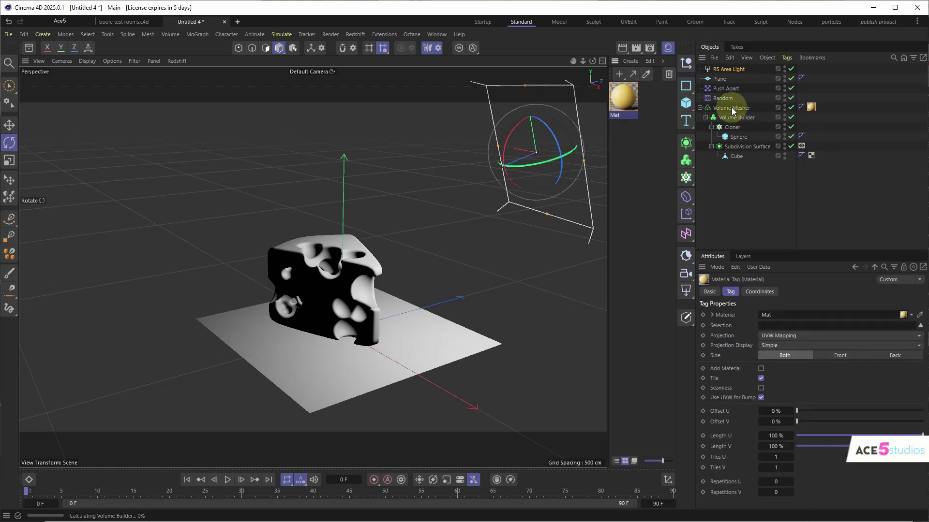
pyautogui.keyDown('alt'); pyautogui.moveTo(355, 279); pyautogui.dragTo(368, 271, button='middle'); pyautogui.keyUp('alt')
pyautogui.keyDown('alt'); pyautogui.moveTo(367, 271); pyautogui.dragTo(374, 271, button='right'); pyautogui.keyUp('alt')
# Open the Redshift RenderView, start an interactive render beside the viewport and frame the cheese more closely
pyautogui.click(622, 47)
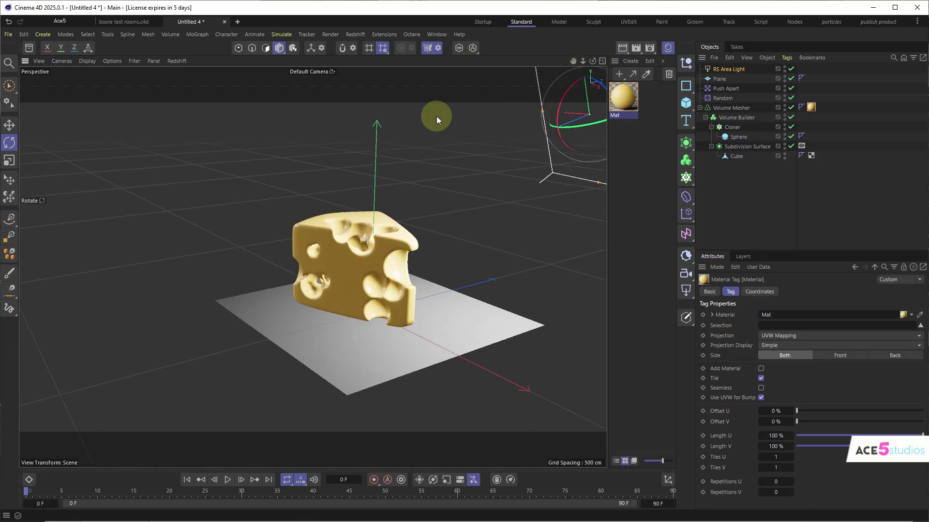
pyautogui.click(355, 34)
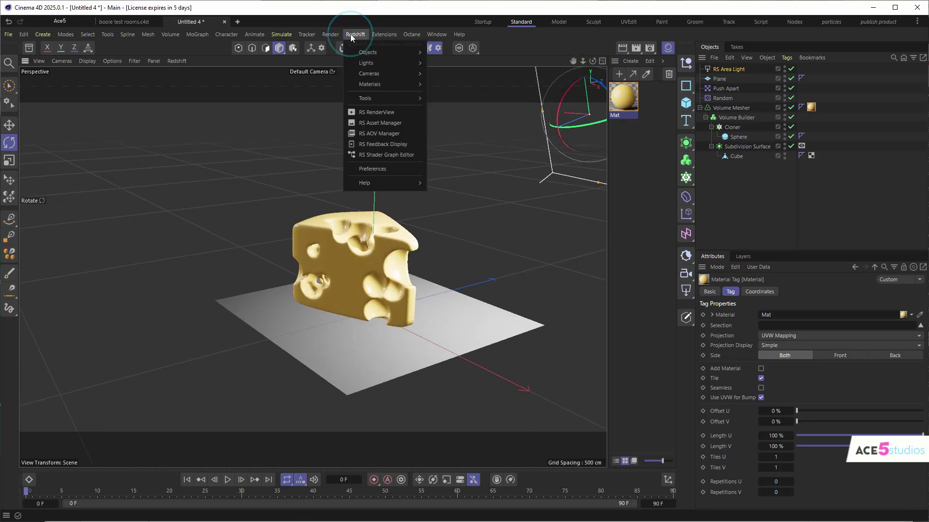
pyautogui.click(381, 112)
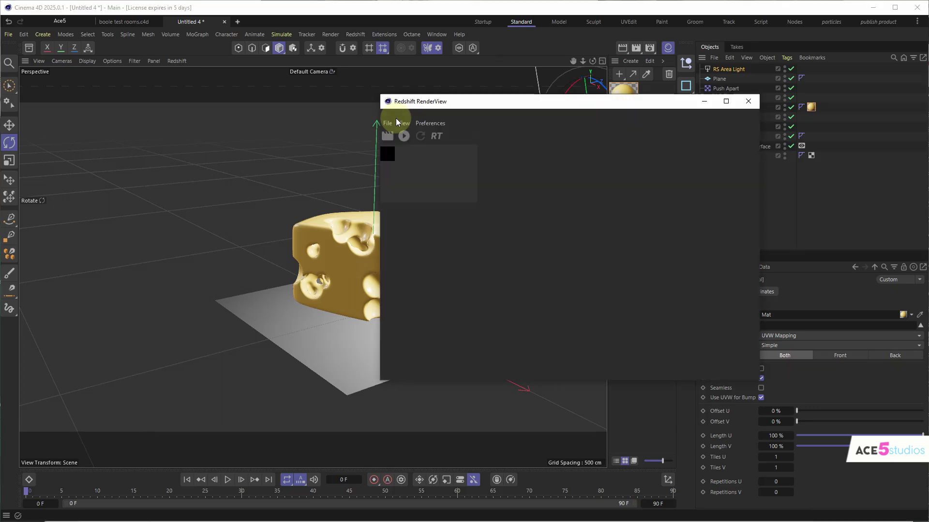
pyautogui.click(403, 139)
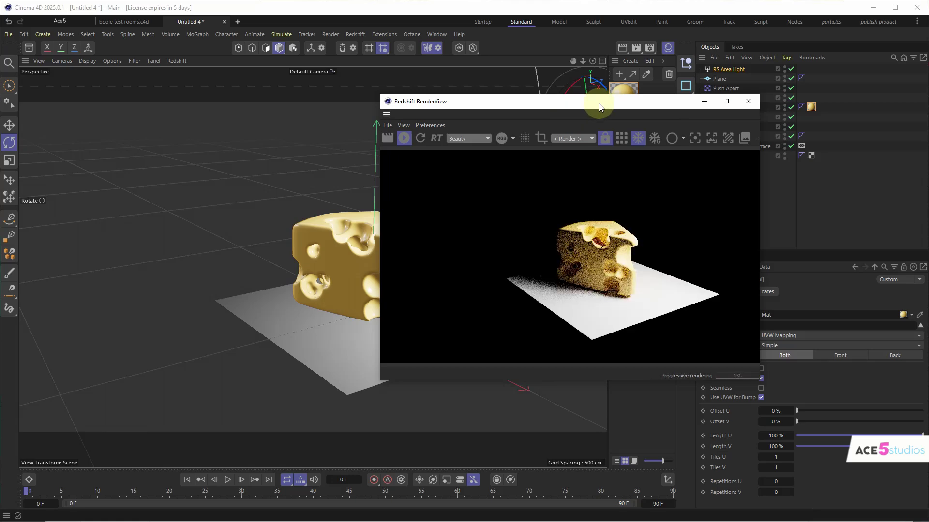
pyautogui.moveTo(605, 103); pyautogui.dragTo(89, 101)
pyautogui.scroll(3, 367, 261)
pyautogui.keyDown('alt'); pyautogui.moveTo(401, 254); pyautogui.dragTo(337, 260, button='middle'); pyautogui.keyUp('alt')
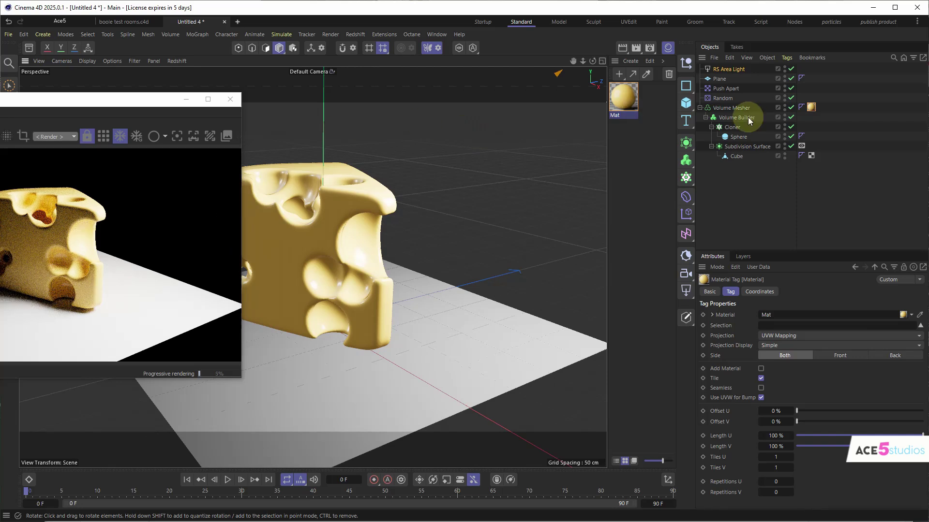
# Try a transmission weight of about 0.29 on the cheese material and return it to 0
pyautogui.click(615, 104)
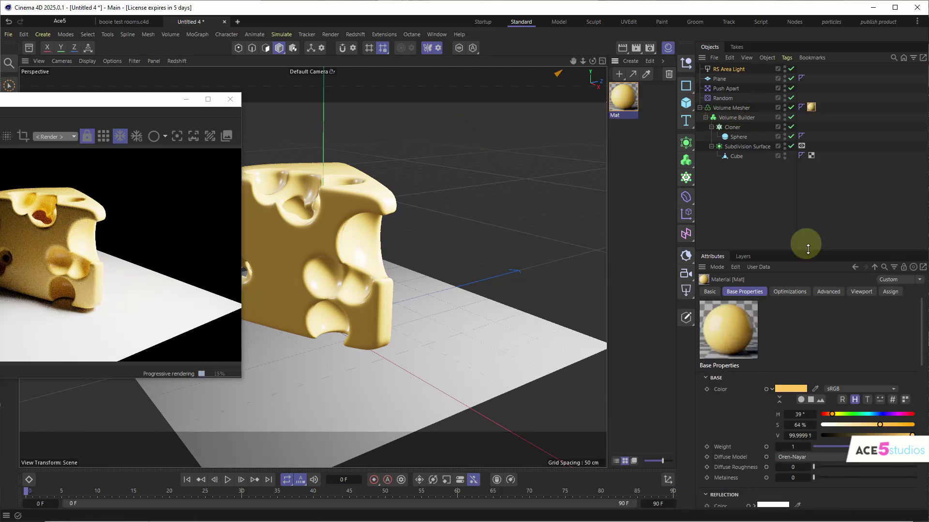
pyautogui.moveTo(809, 249); pyautogui.dragTo(812, 91)
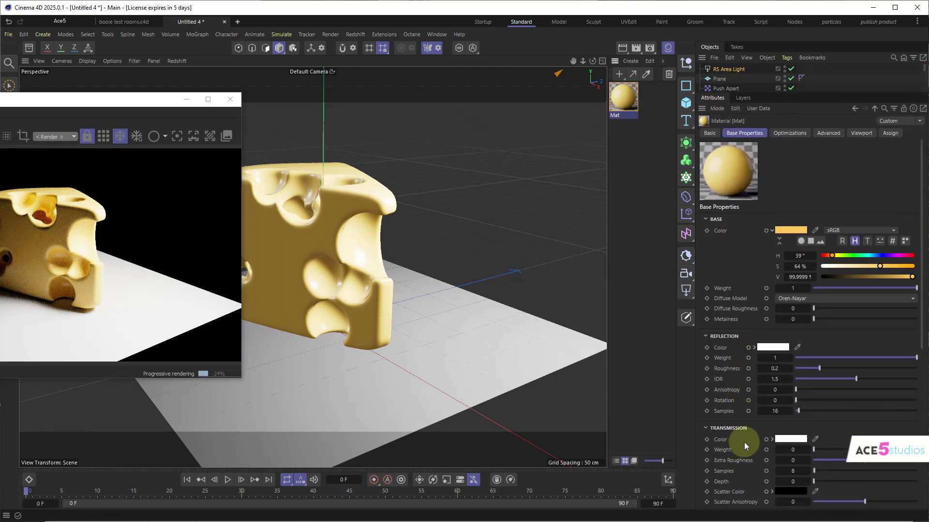
pyautogui.moveTo(745, 429); pyautogui.dragTo(747, 317, button='middle')
pyautogui.scroll(-1, 774, 300)
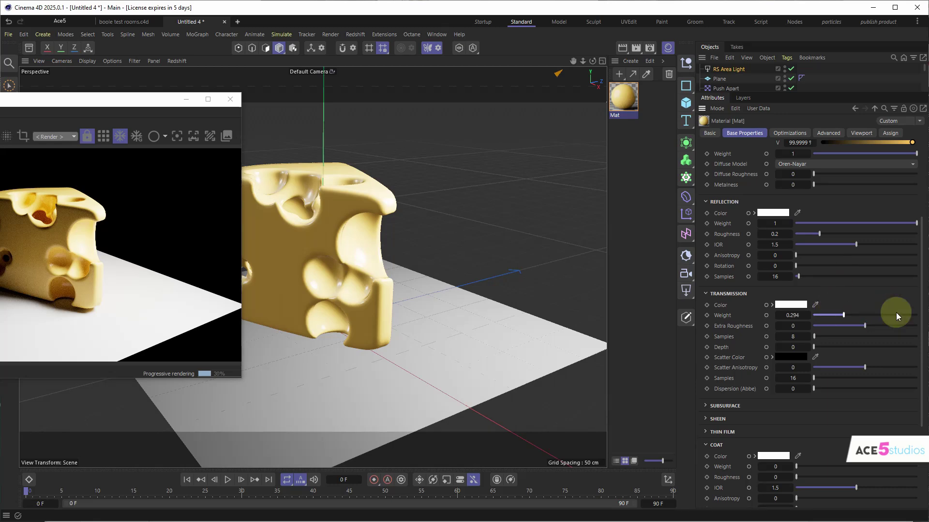
pyautogui.moveTo(896, 312); pyautogui.dragTo(717, 318)
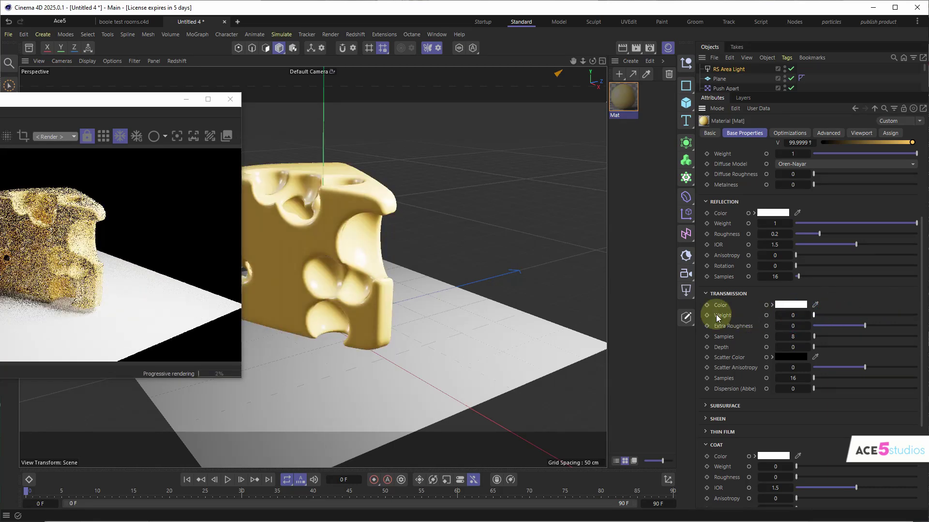
# Set the material's subsurface color to hue 41° and saturation 66%, and compare a subsurface weight of about 0.66 with 0
pyautogui.scroll(-4, 740, 295)
pyautogui.click(724, 320)
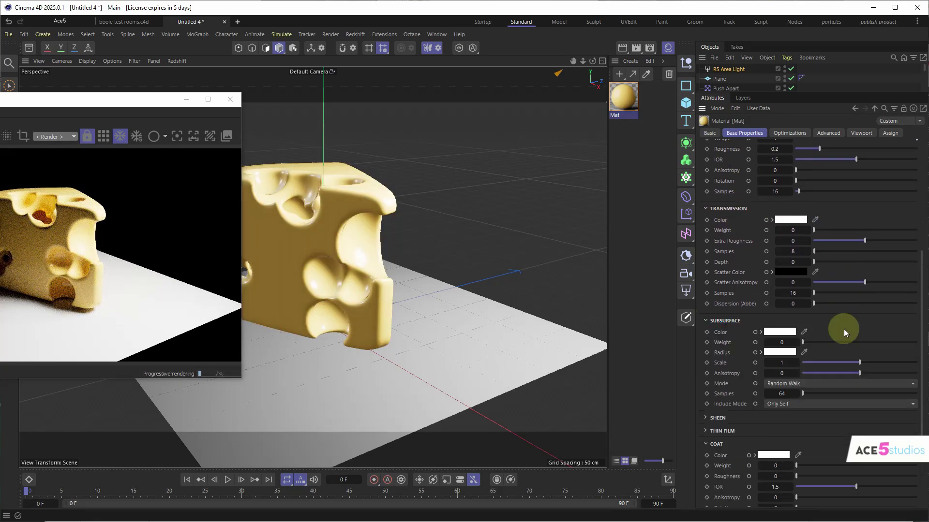
pyautogui.moveTo(898, 342); pyautogui.dragTo(876, 368)
pyautogui.click(761, 333)
pyautogui.moveTo(830, 357); pyautogui.dragTo(823, 357)
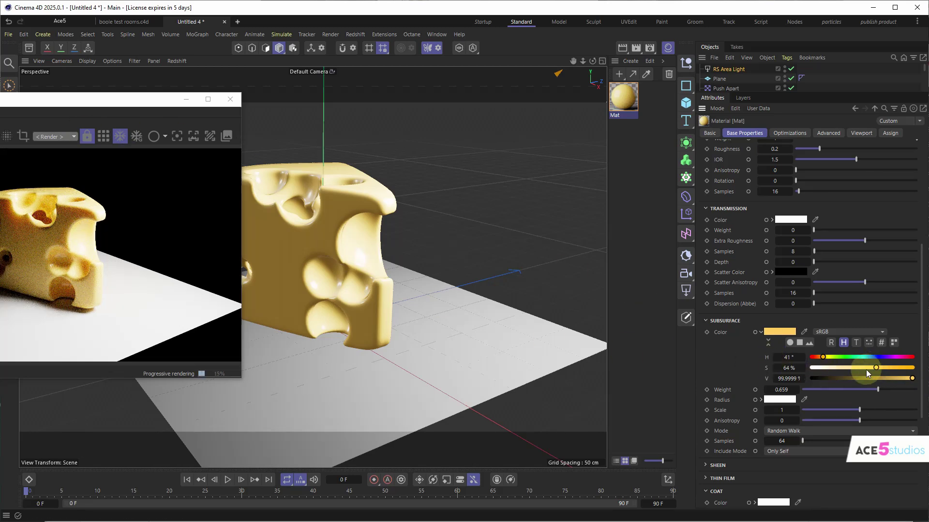
pyautogui.moveTo(866, 370); pyautogui.dragTo(750, 396)
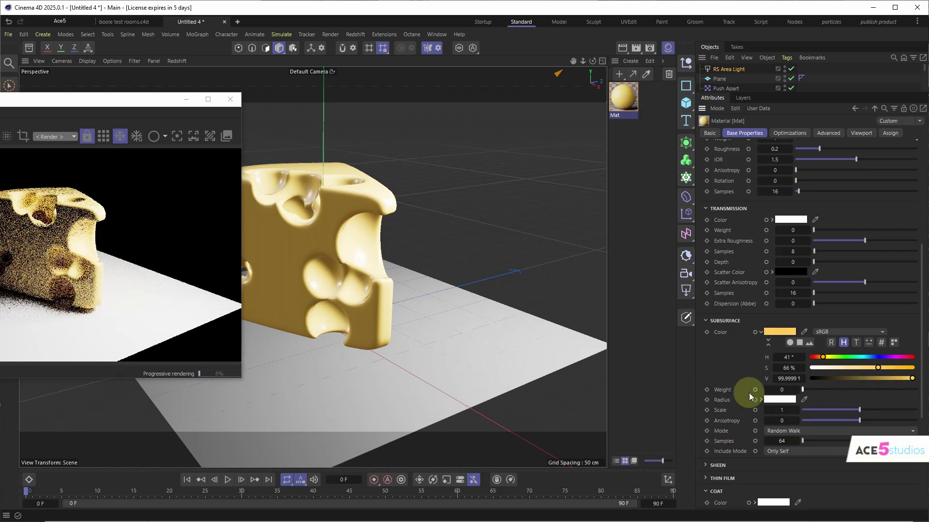
# Set the cheese material's subsurface weight to 1 and try subsurface scales of about 1.89 and 20
pyautogui.click(899, 389)
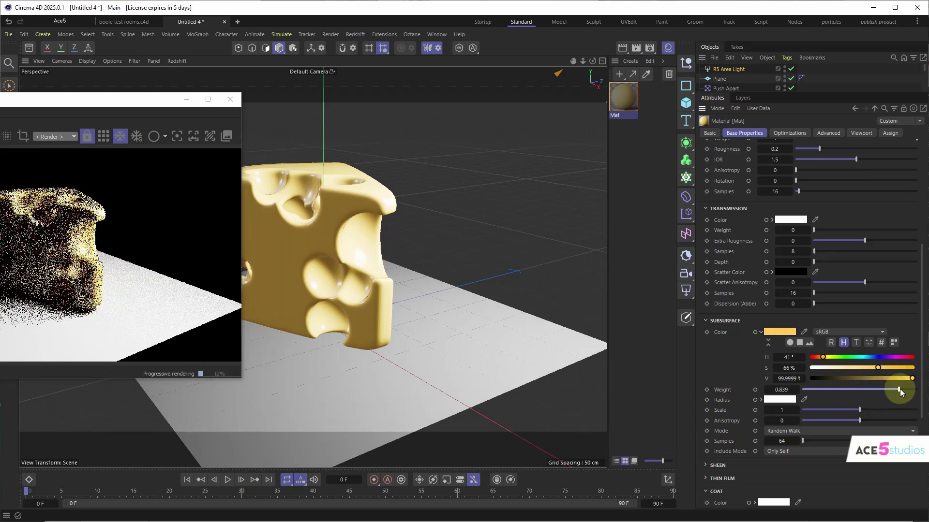
pyautogui.moveTo(908, 391); pyautogui.dragTo(927, 393)
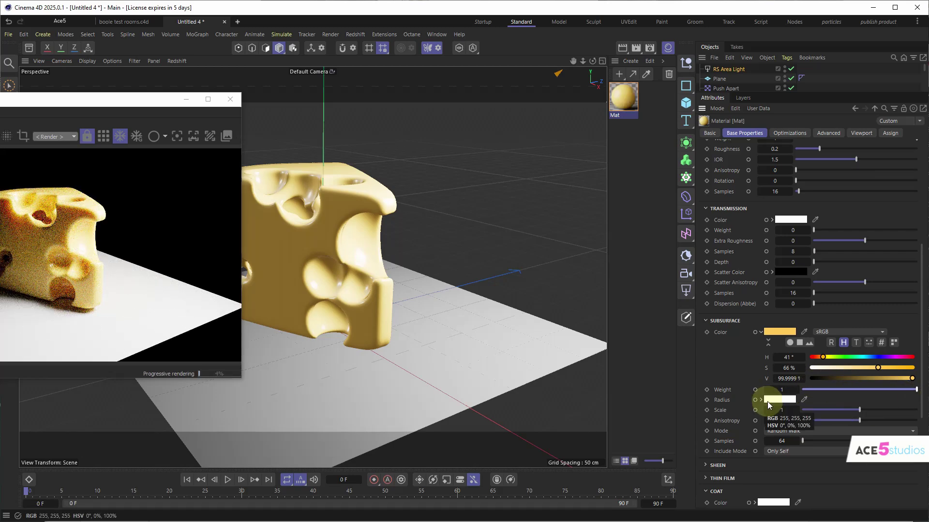
pyautogui.moveTo(859, 410); pyautogui.dragTo(912, 414)
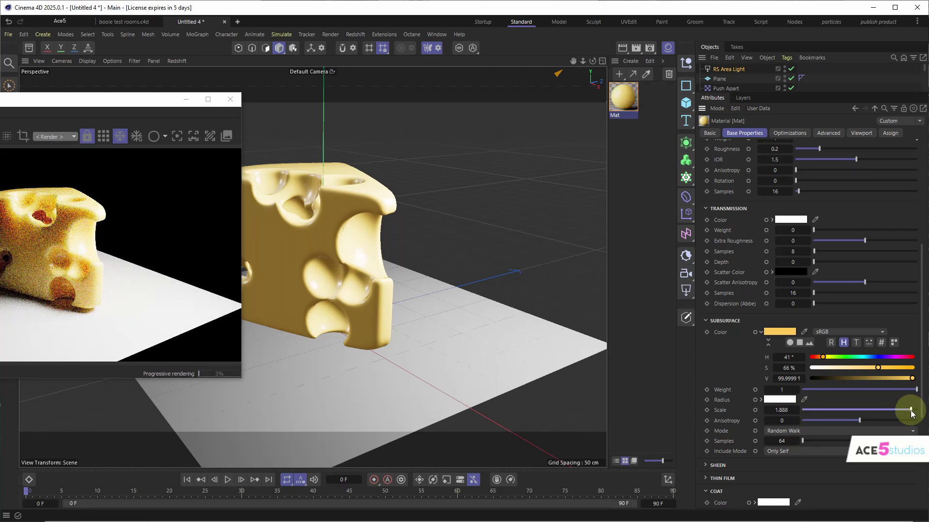
pyautogui.click(781, 410)
pyautogui.write('20')
pyautogui.press('Return')
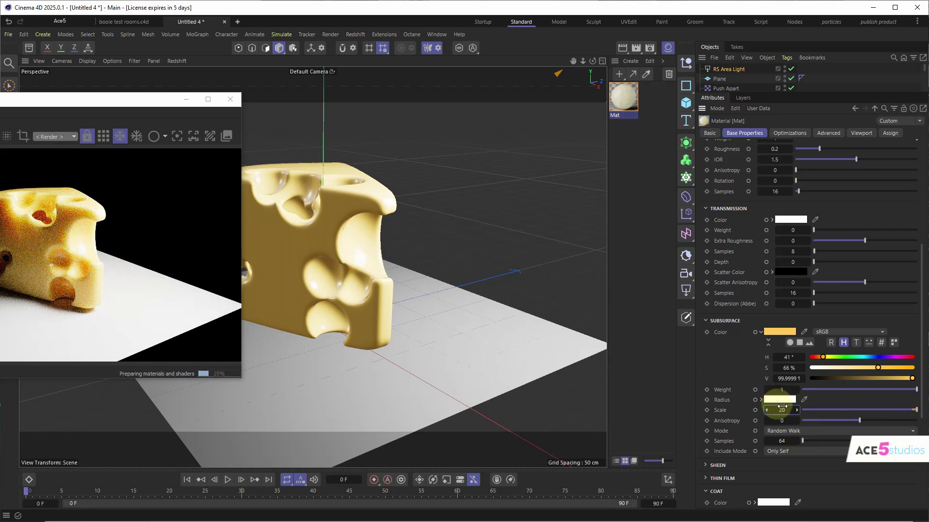
# Try a subsurface scale of 15, settle on 4, and bring the whole Redshift RenderView window back on screen
pyautogui.click(781, 409)
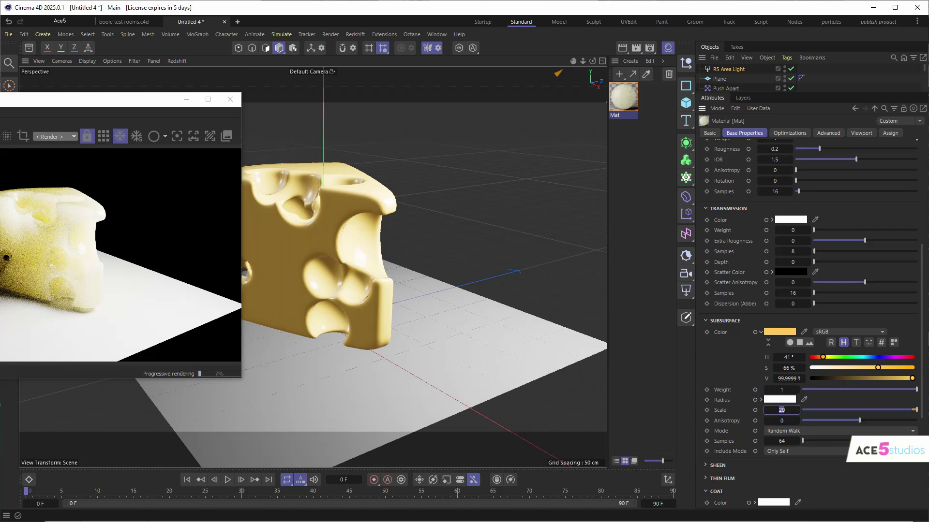
pyautogui.write('15')
pyautogui.press('Return')
pyautogui.click(775, 408)
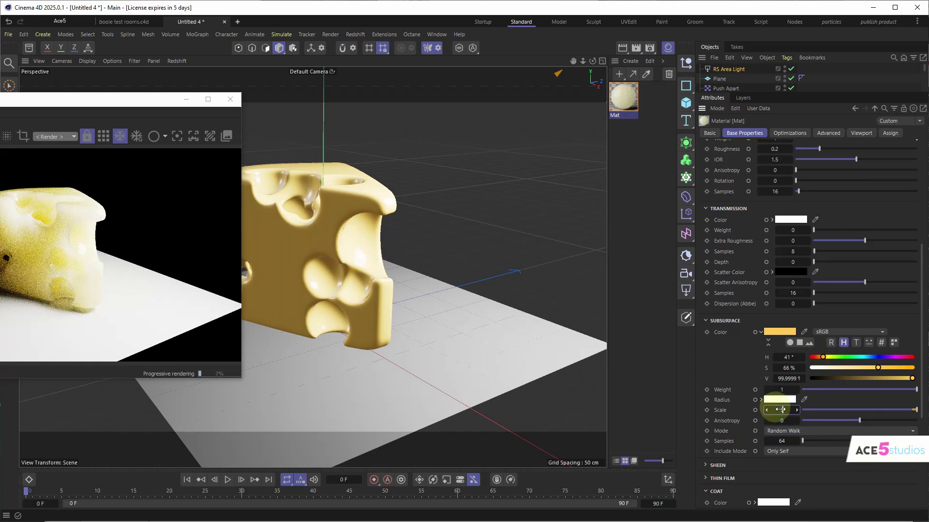
pyautogui.moveTo(780, 409); pyautogui.dragTo(774, 410)
pyautogui.write('4')
pyautogui.press('Return')
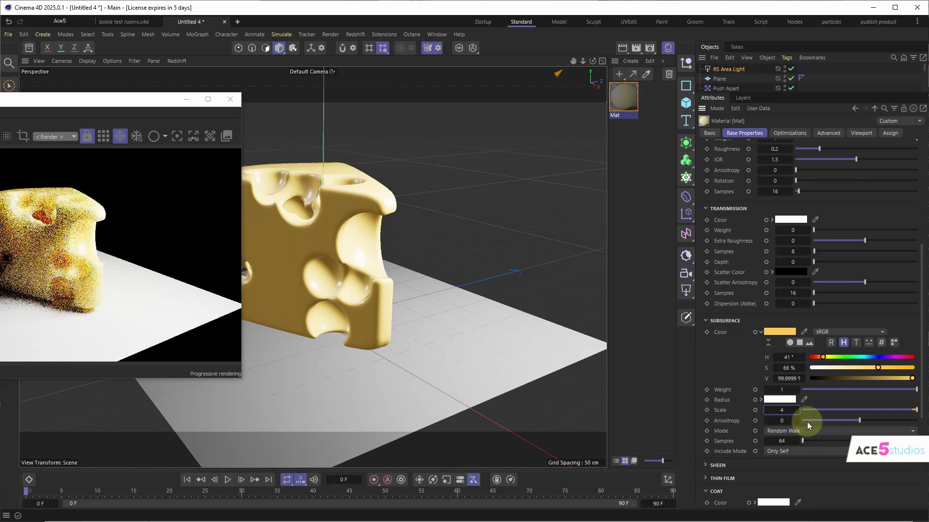
pyautogui.click(93, 103)
pyautogui.moveTo(94, 103); pyautogui.dragTo(248, 116)
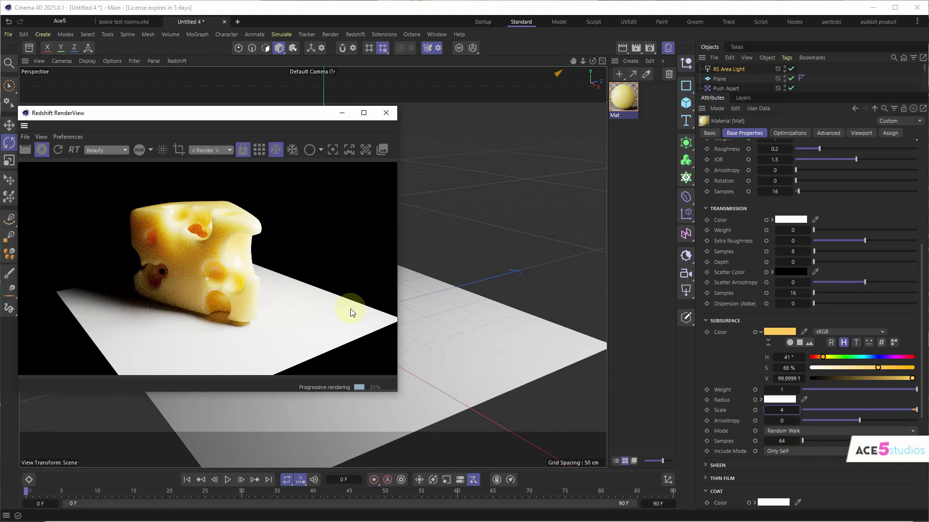
# Enable denoising in the Redshift render settings and expand its engine options, leaving OptiX as the engine
pyautogui.click(651, 186)
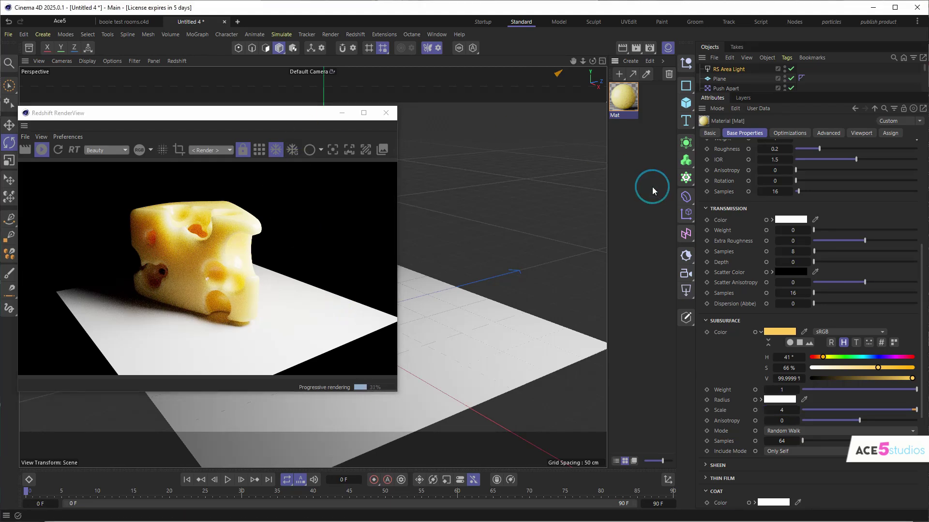
pyautogui.hotkey('ctrl', 'b')
pyautogui.click(685, 250)
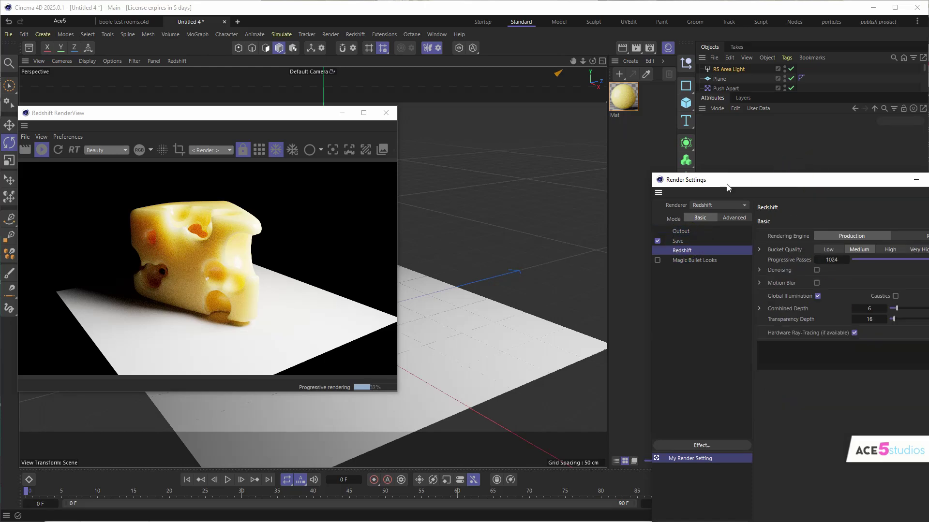
pyautogui.moveTo(727, 187); pyautogui.dragTo(485, 185)
pyautogui.click(576, 294)
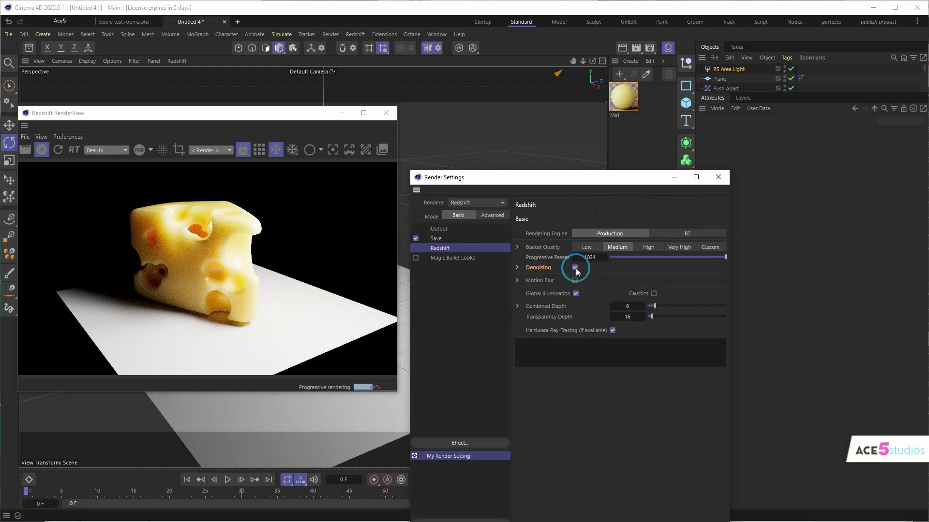
pyautogui.click(518, 268)
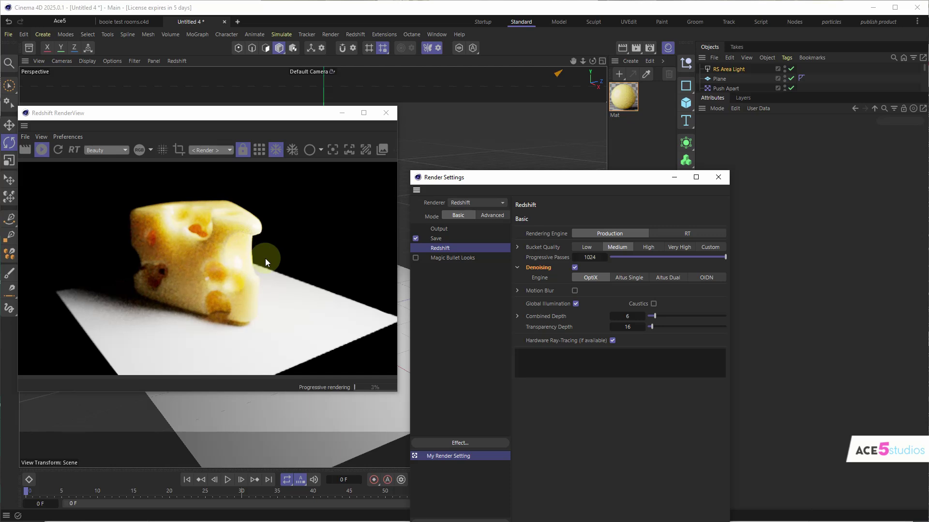
pyautogui.click(723, 183)
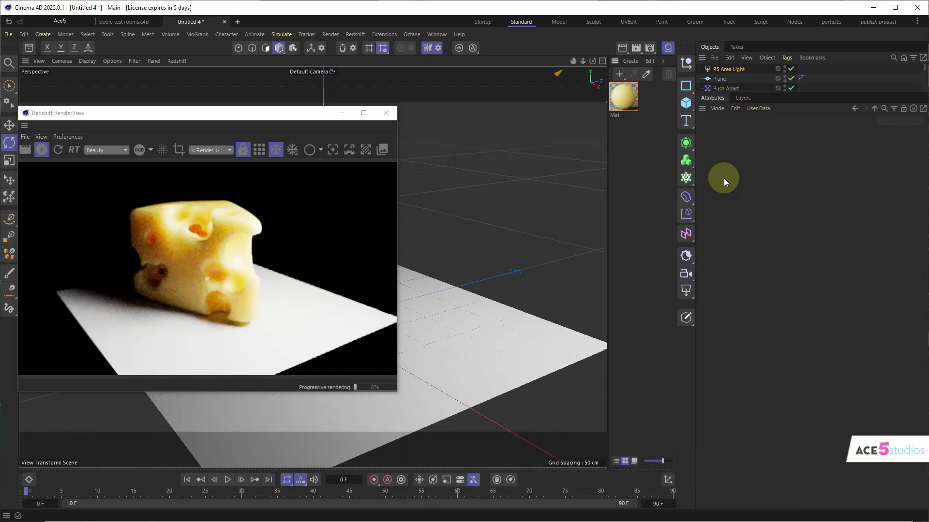
# Compare the noisy and denoised versions of the beauty pass in the Redshift RenderView
pyautogui.click(162, 151)
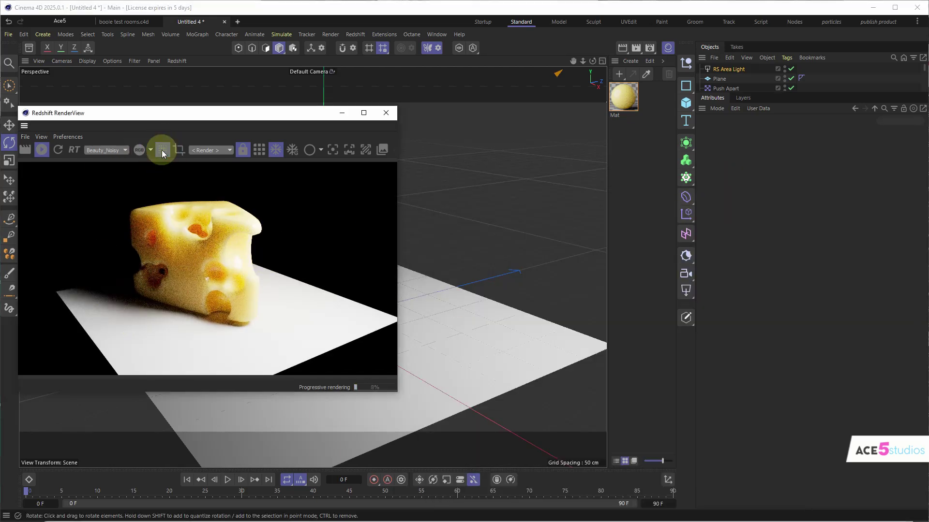
pyautogui.click(162, 151)
pyautogui.click(158, 150)
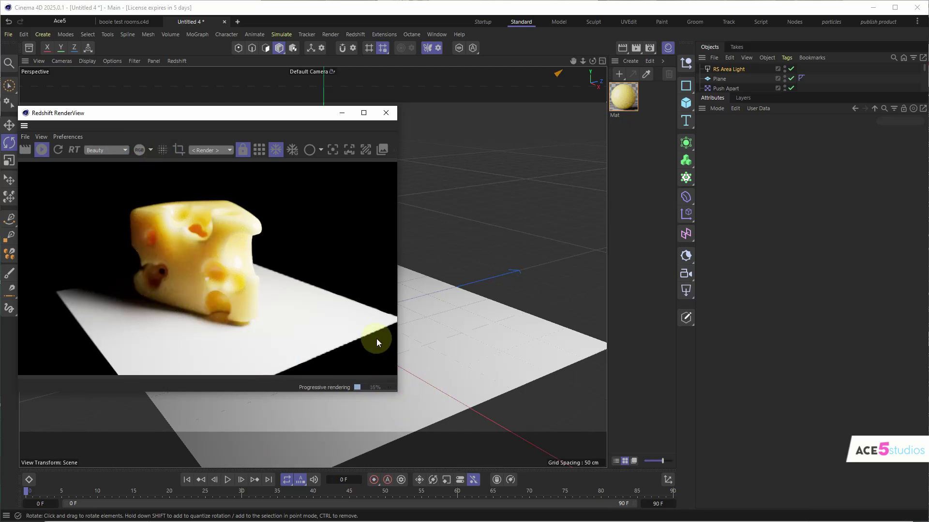
# Examine the rendered cheese from several angles, checking its subsurface shading with and without denoising
pyautogui.keyDown('alt'); pyautogui.moveTo(446, 331); pyautogui.dragTo(365, 327); pyautogui.keyUp('alt')
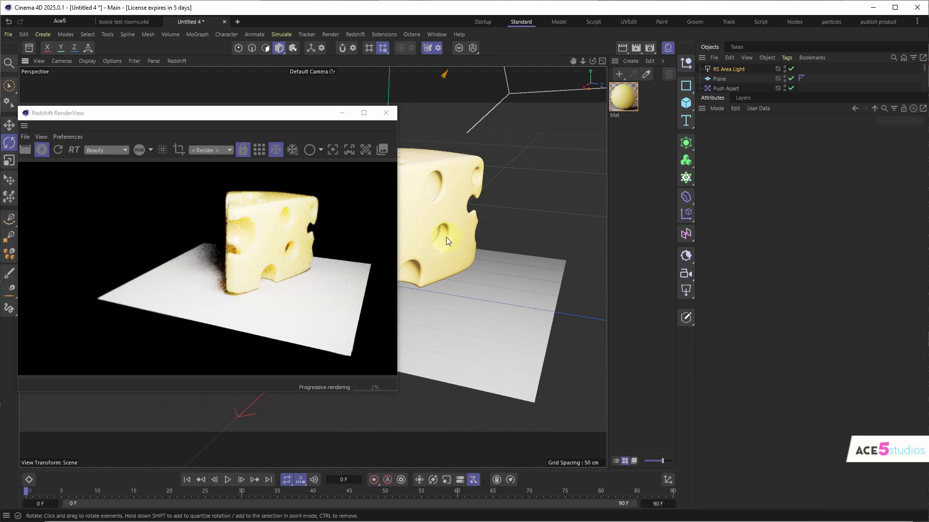
pyautogui.keyDown('alt'); pyautogui.moveTo(441, 231); pyautogui.dragTo(479, 257); pyautogui.keyUp('alt')
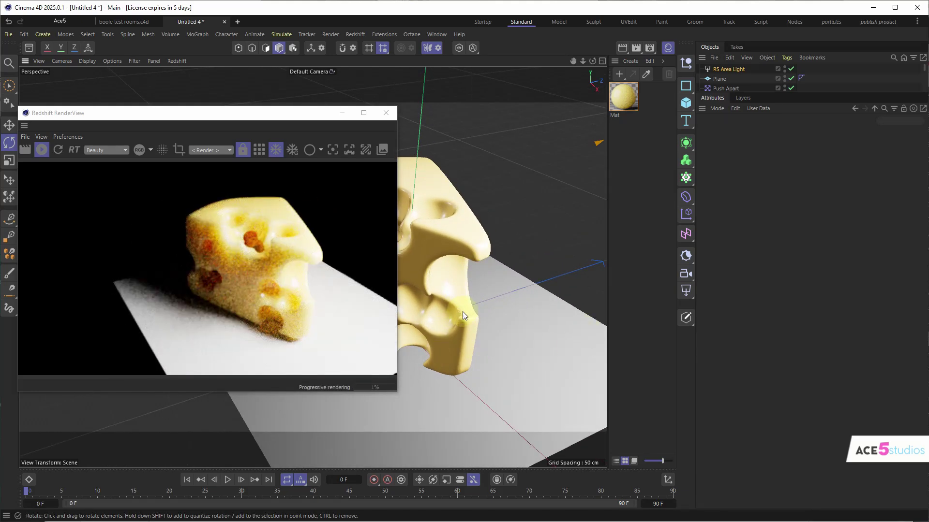
pyautogui.keyDown('alt'); pyautogui.moveTo(458, 331); pyautogui.dragTo(458, 309); pyautogui.keyUp('alt')
pyautogui.keyDown('alt'); pyautogui.moveTo(475, 338); pyautogui.dragTo(435, 318, button='middle'); pyautogui.keyUp('alt')
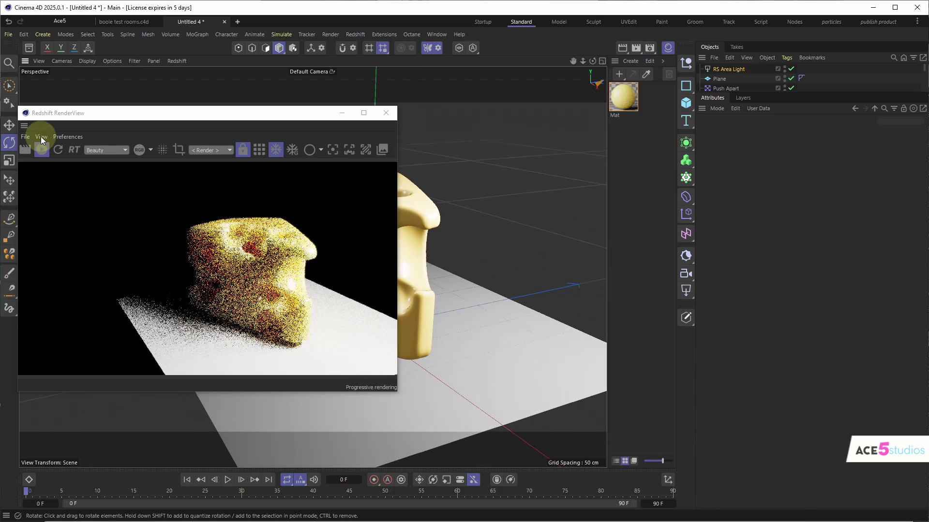
pyautogui.click(164, 151)
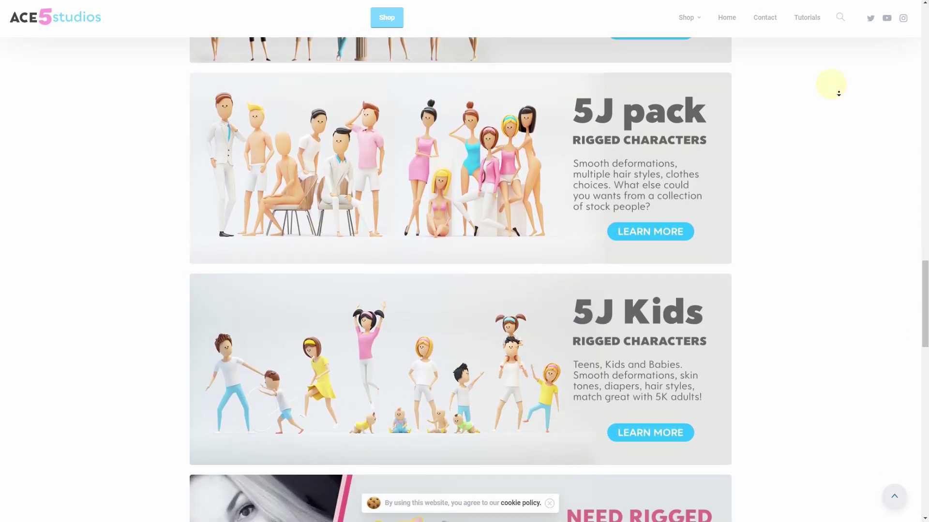
pyautogui.scroll(-2, 839, 94)
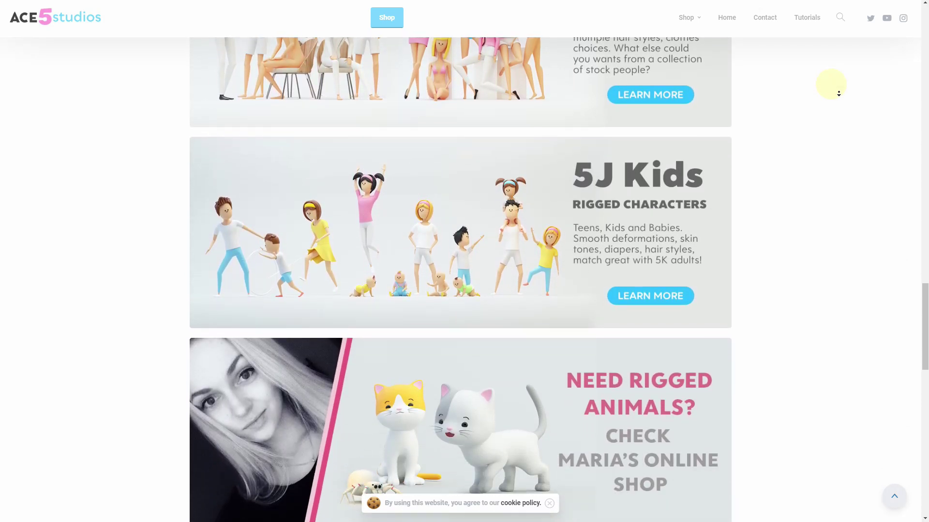